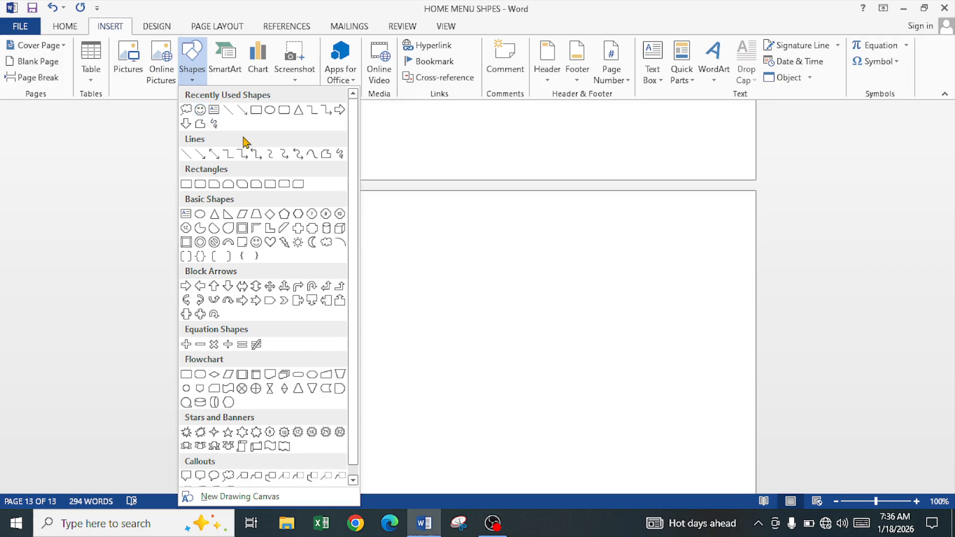
Draw a rectangle about 1.68" high and 2.88" wide near the top of page 13
click(257, 112)
drag(287, 275, 480, 389)
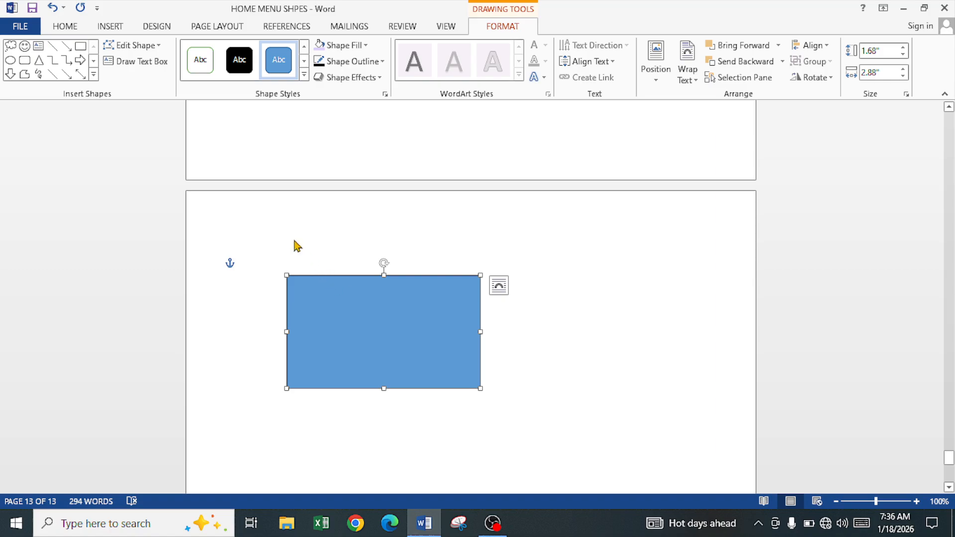
Edit the rectangle's points, pulling its upper-left corner inward and bending the top edge into a curve
click(160, 46)
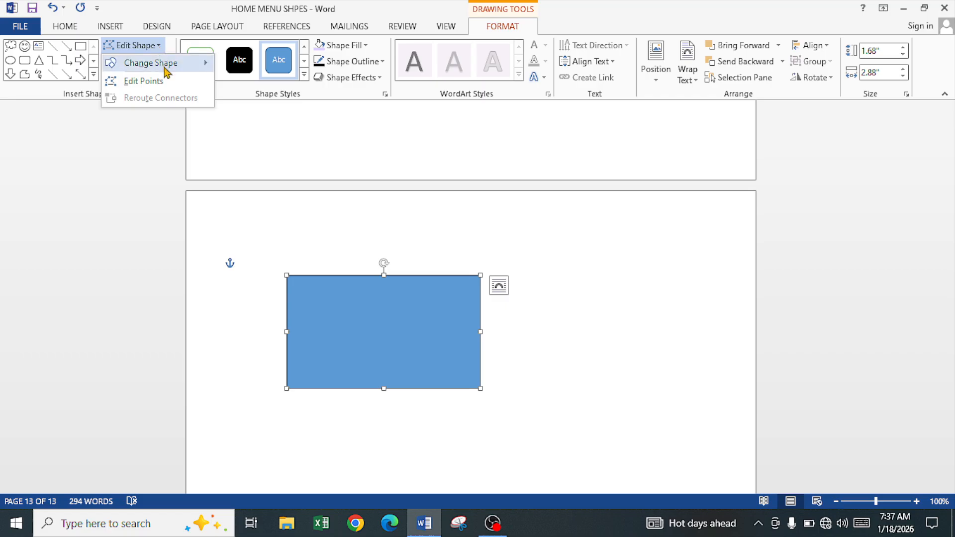
mouse_move(169, 65)
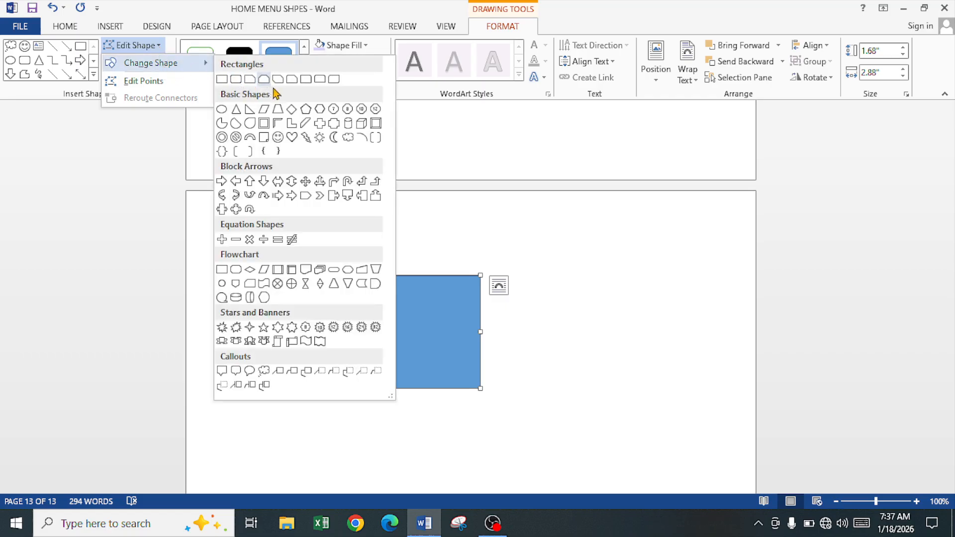
click(174, 83)
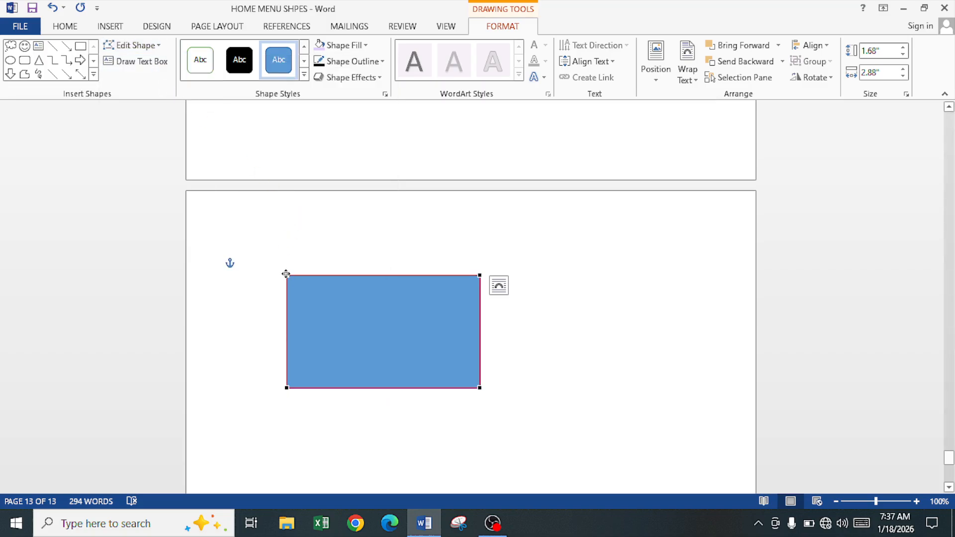
drag(286, 274, 323, 294)
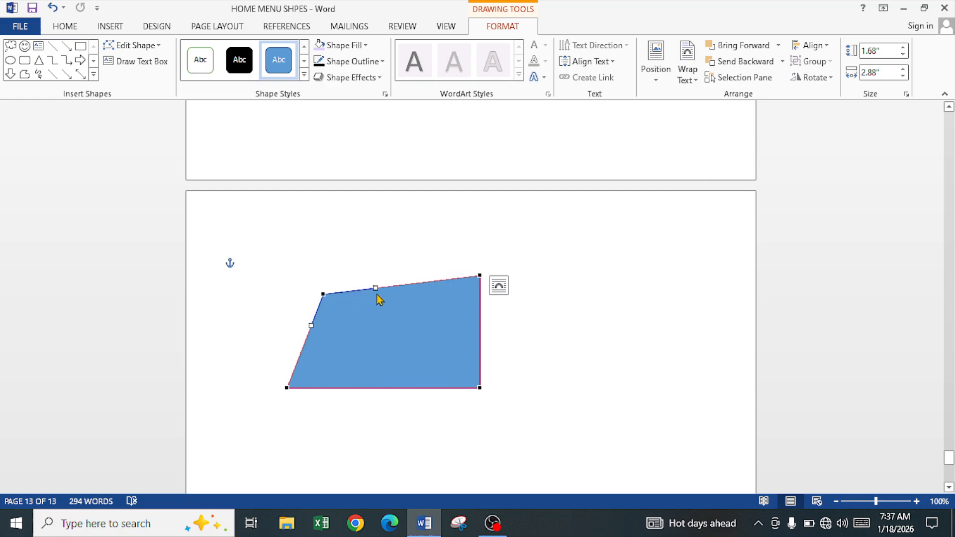
drag(375, 288, 350, 263)
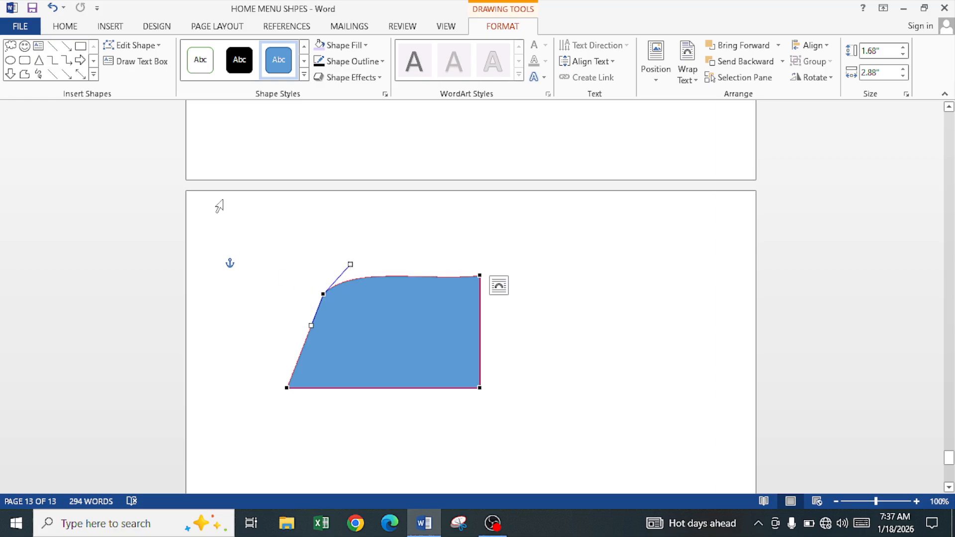
Change the edited shape to a diamond
click(157, 48)
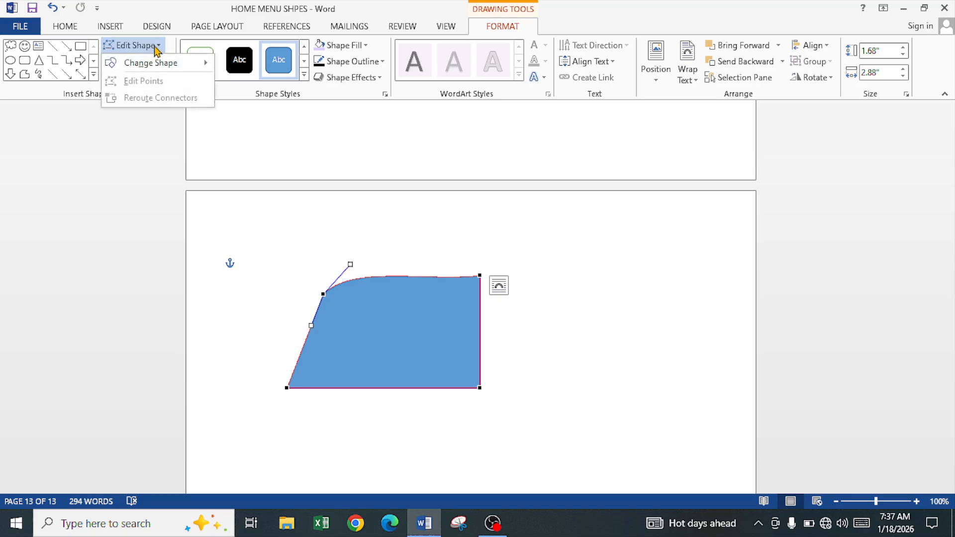
mouse_move(169, 63)
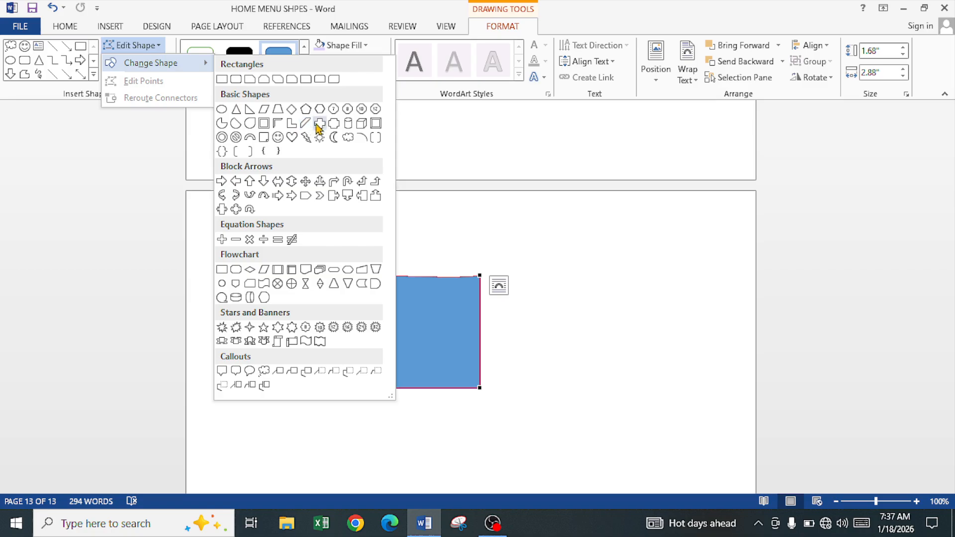
click(292, 109)
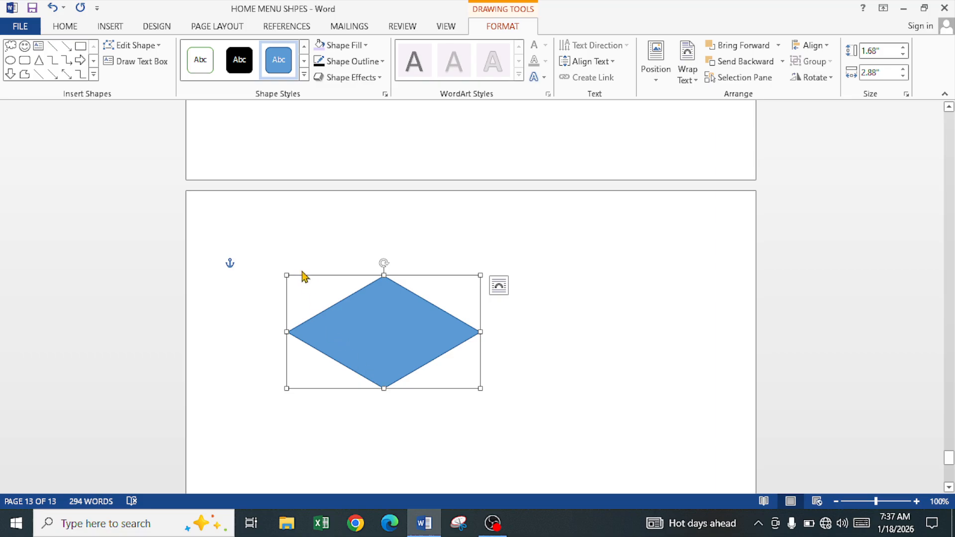
Change the diamond to a right triangle
click(159, 46)
mouse_move(179, 64)
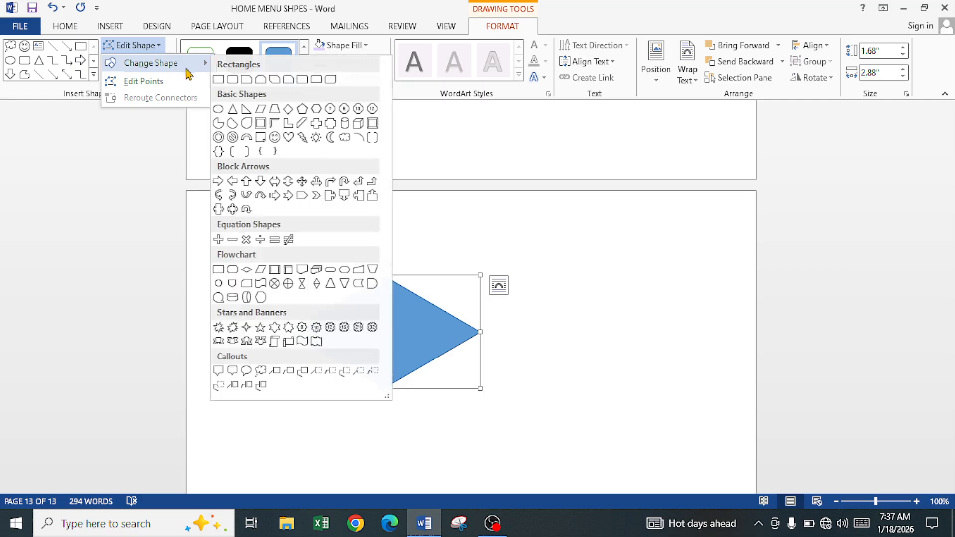
click(250, 111)
Resize the right triangle to about 1.1" high and 1.87" wide, and reposition it near the page's upper-left area
mouse_move(287, 275)
mouse_down()
mouse_move(355, 288)
mouse_move(305, 275)
mouse_move(301, 284)
mouse_up()
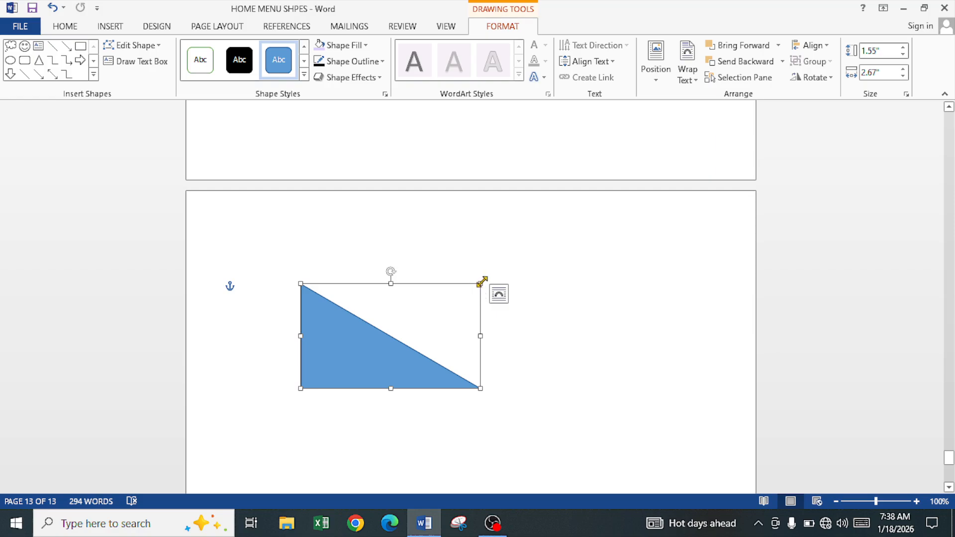
drag(482, 283, 422, 330)
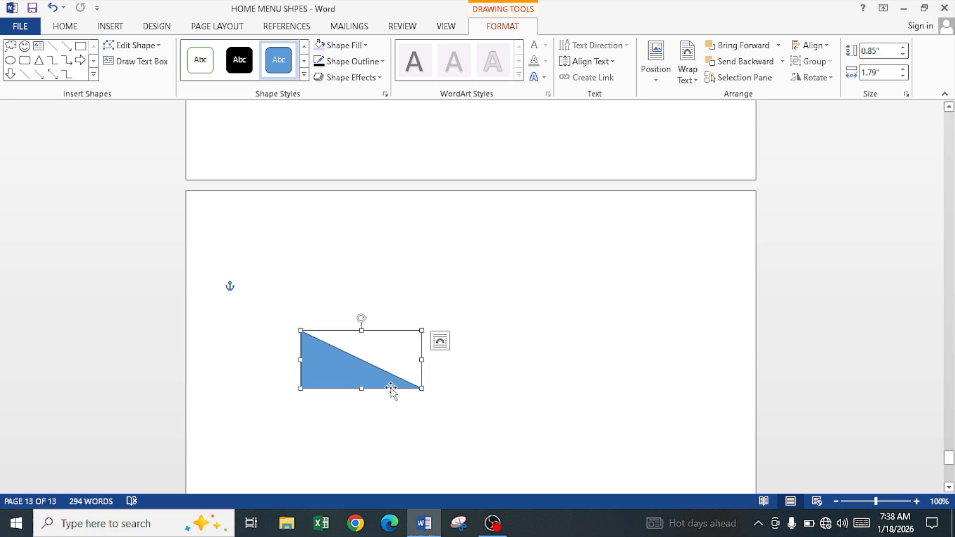
drag(362, 388, 362, 419)
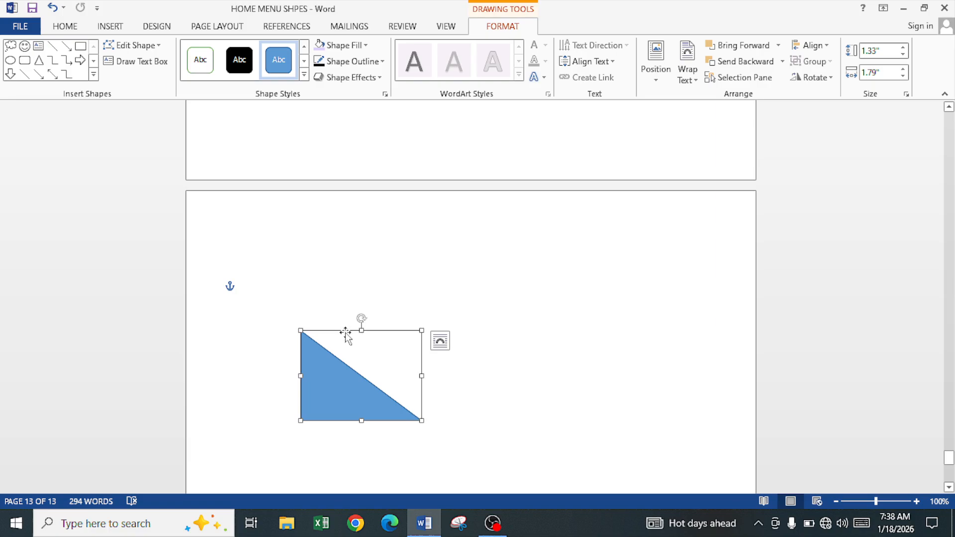
drag(344, 331, 379, 279)
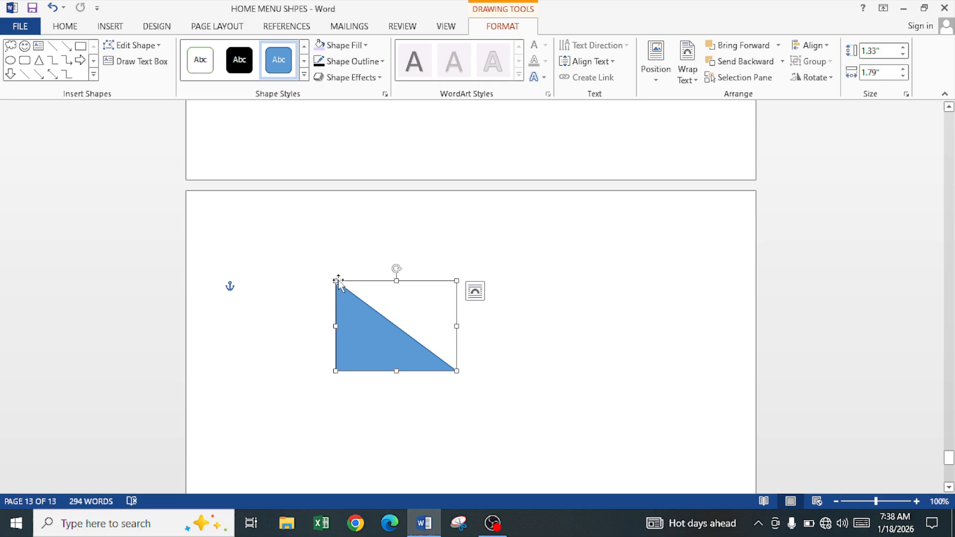
mouse_move(335, 280)
mouse_down()
mouse_move(384, 333)
mouse_move(331, 296)
mouse_up()
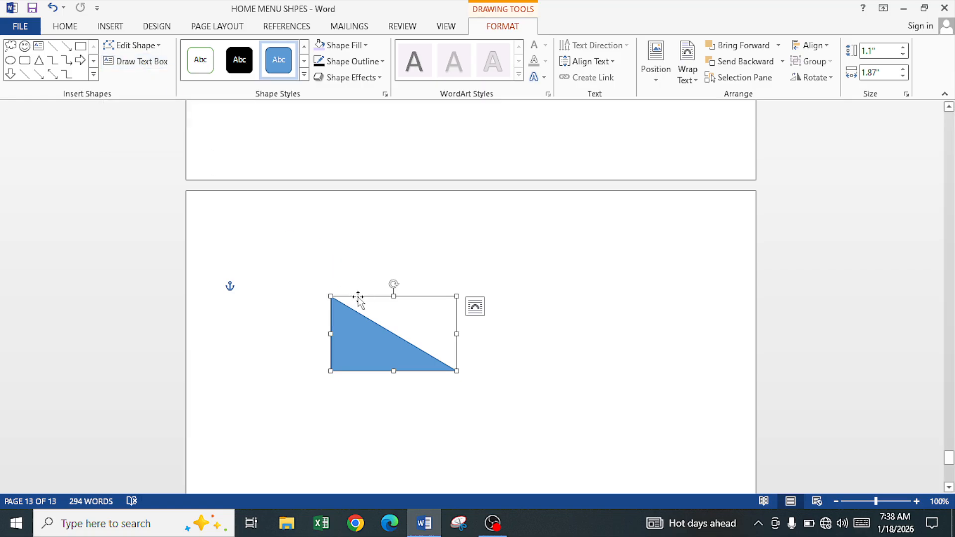
drag(359, 297, 311, 289)
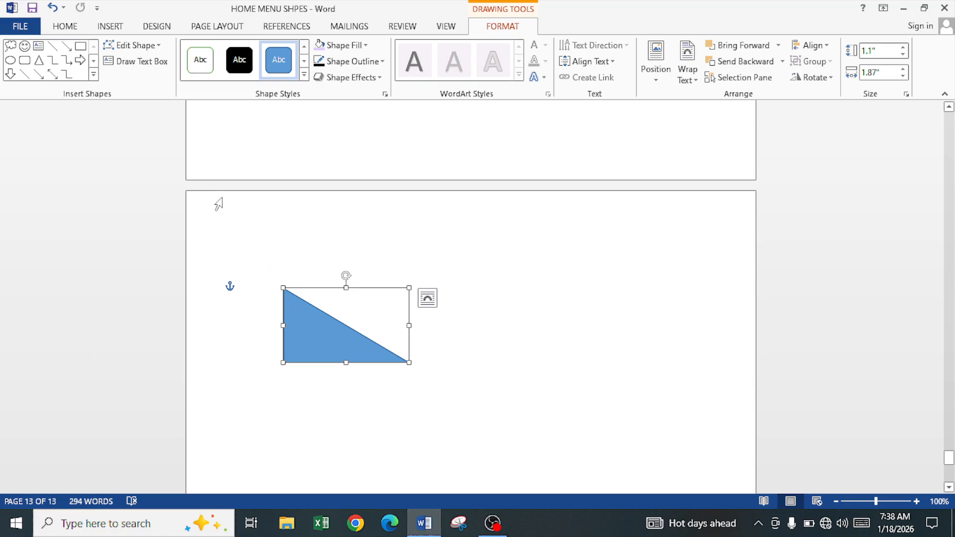
Add a text box reading X² with the 2 as superscript, about 0.38" high and 0.49" wide, inside the triangle
click(128, 62)
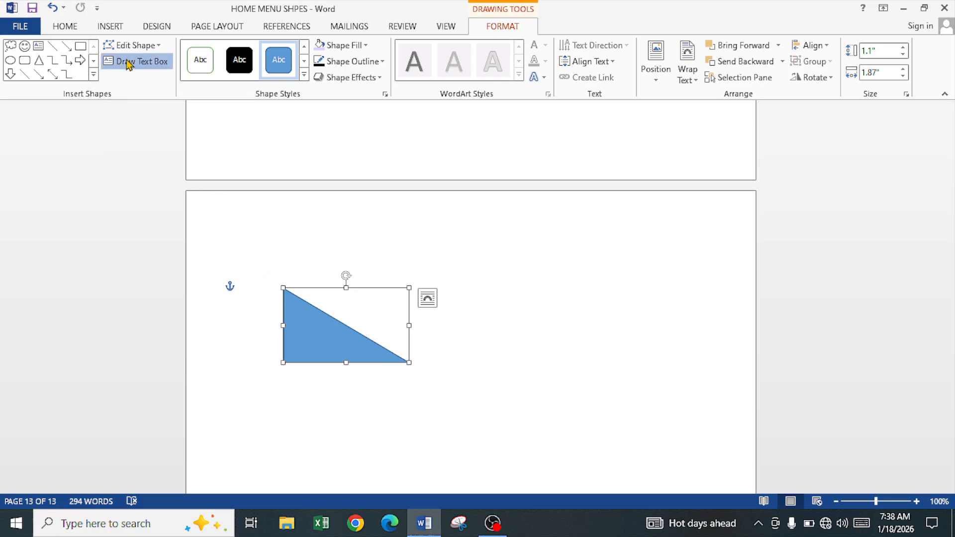
mouse_move(493, 282)
mouse_down()
mouse_move(501, 309)
mouse_move(582, 343)
mouse_move(567, 351)
mouse_up()
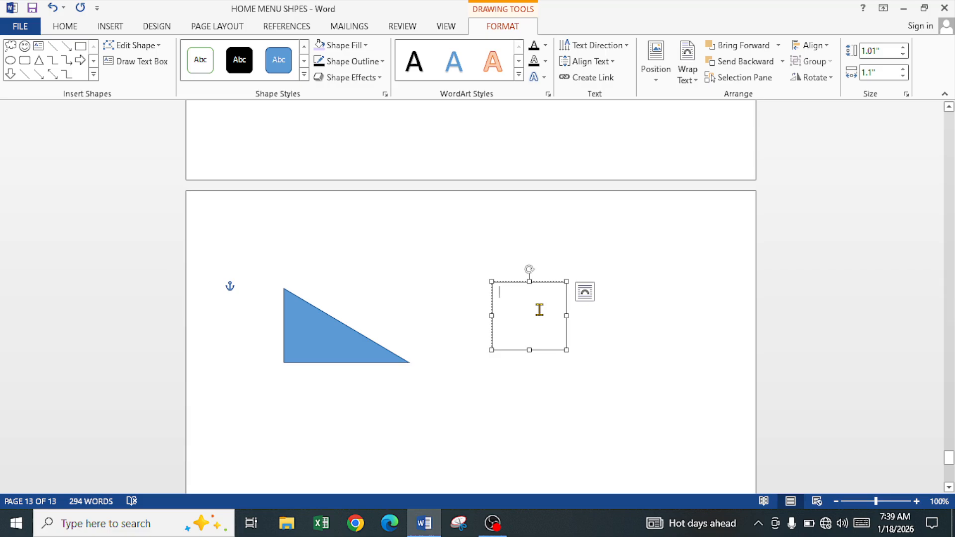
text(x)
key(shift+Left)
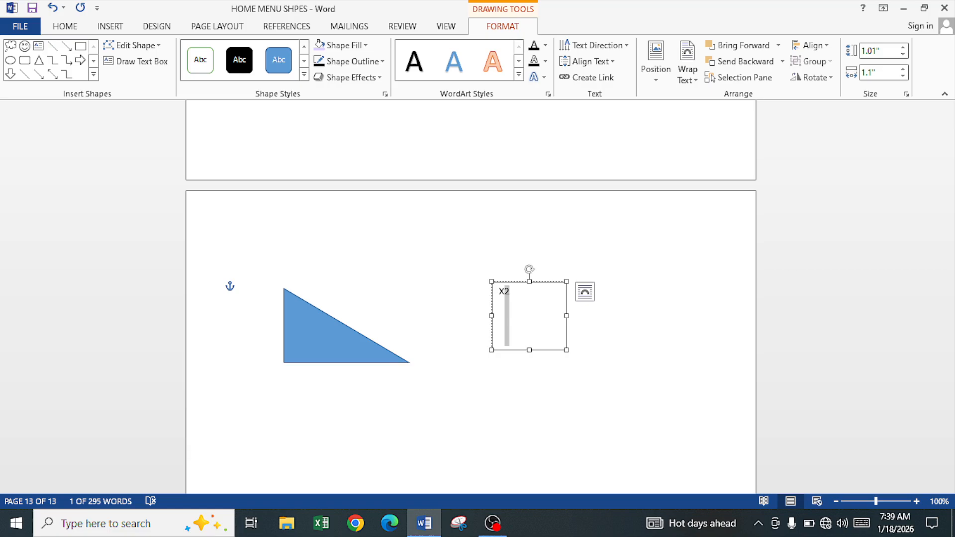
key(ctrl+shift+equal)
drag(565, 350, 290, 361)
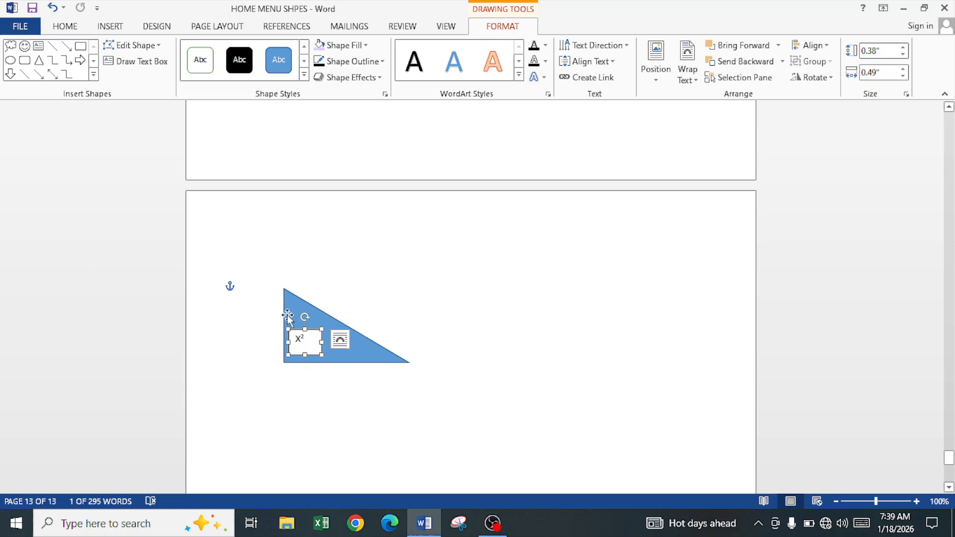
Enter the text "DFFFSFSFSF" on the line above the triangle
click(254, 265)
text(DFFFSFSFSF)
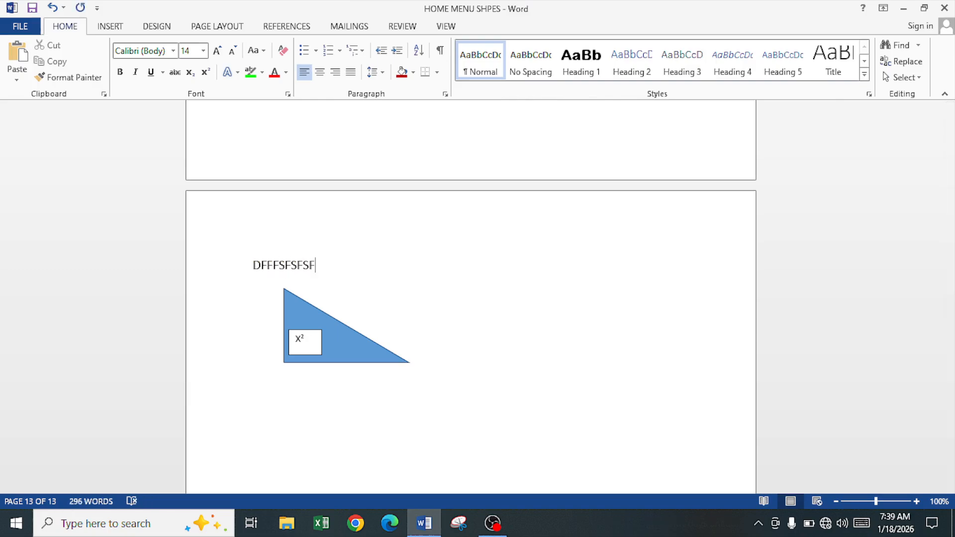
Move the X² text box out to the right of the triangle and place a duplicate of it farther right
click(321, 354)
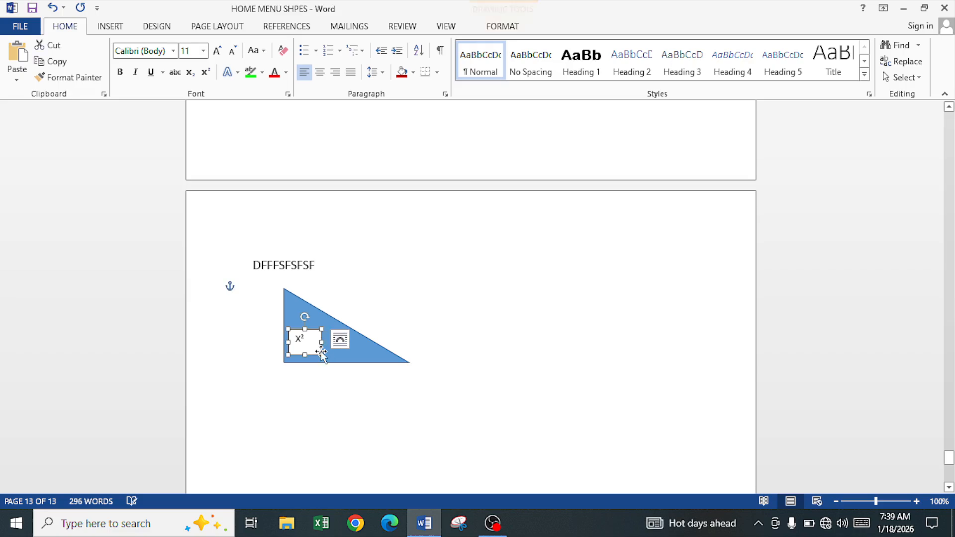
drag(321, 355, 445, 322)
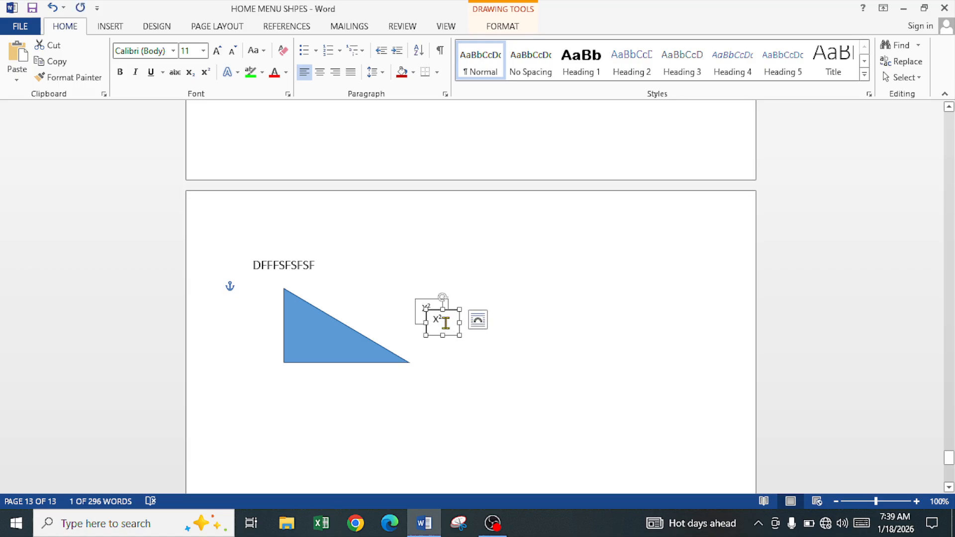
drag(438, 325, 543, 329)
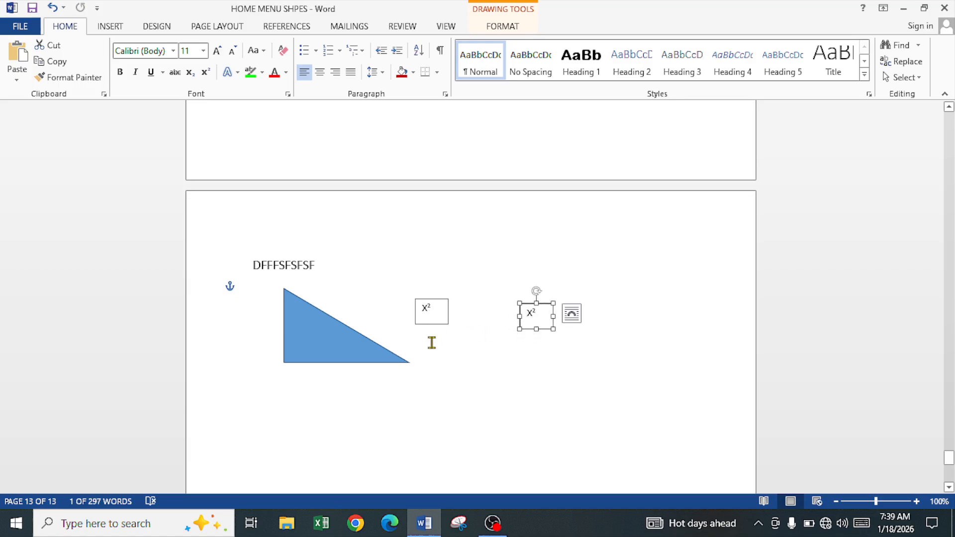
Duplicate the right triangle and place the copy to its right, just below the second X² text box
click(390, 358)
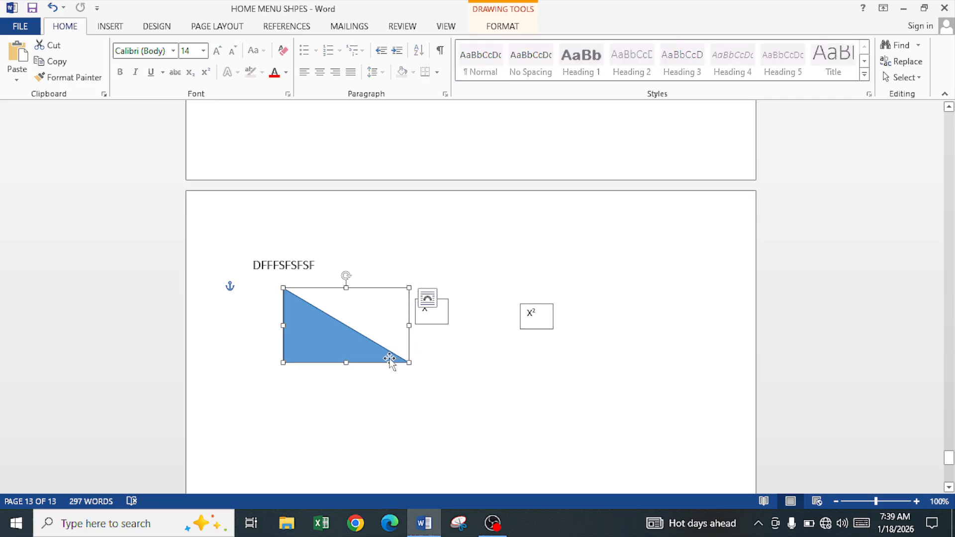
key(ctrl+d)
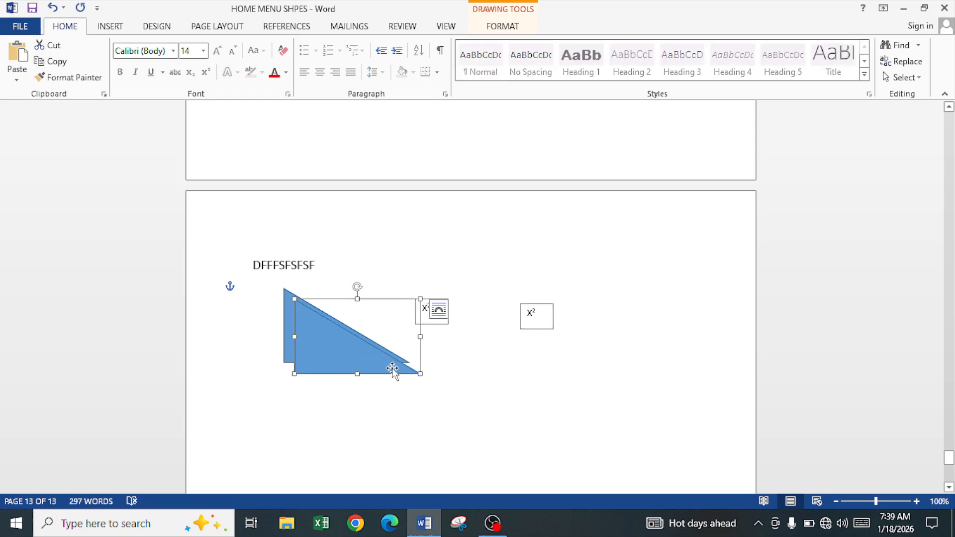
drag(394, 372, 562, 400)
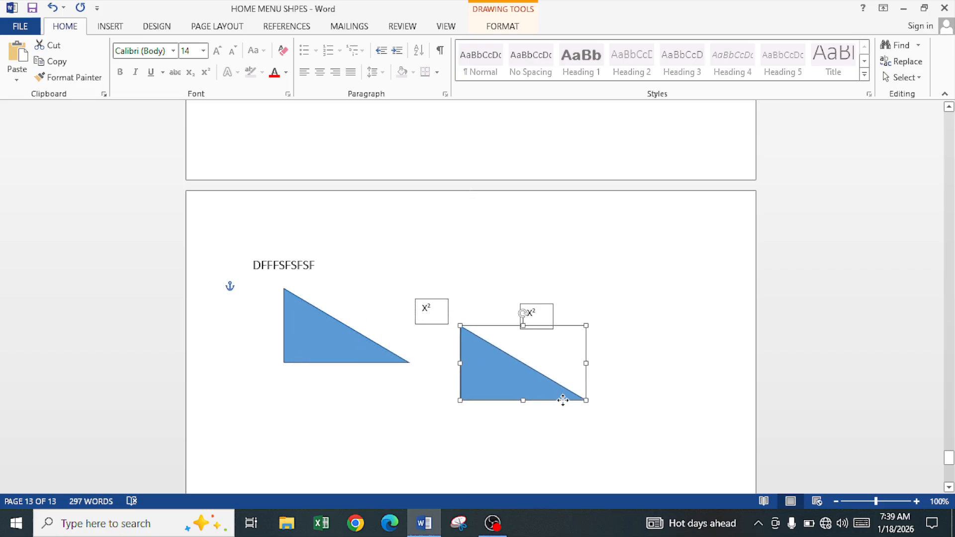
Draw an isosceles triangle about 1.1" high and 1.4" wide below and between the two right triangles
click(395, 363)
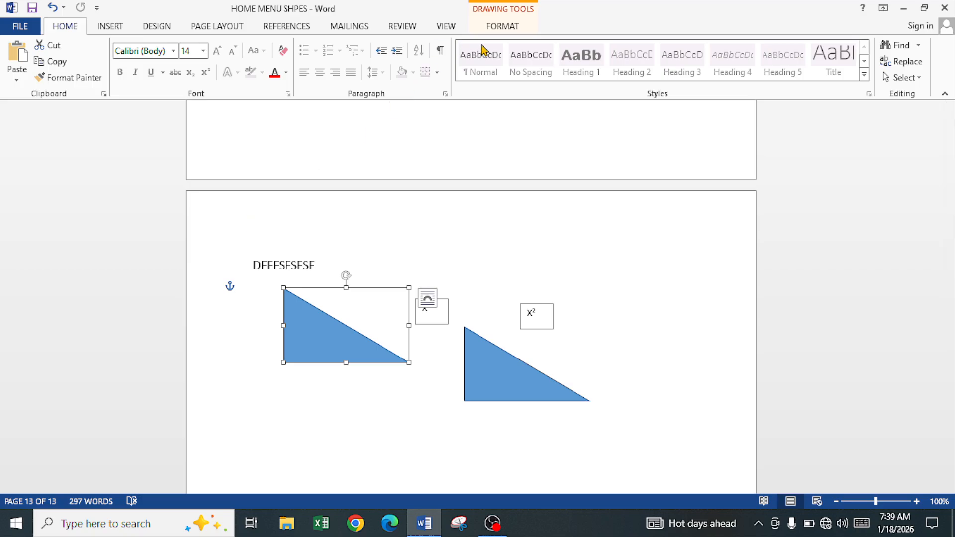
click(495, 30)
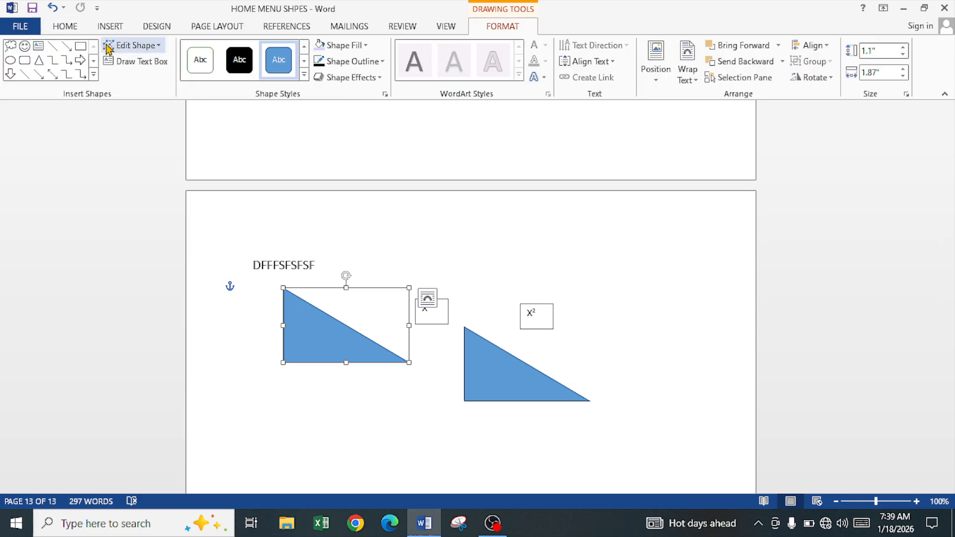
click(106, 28)
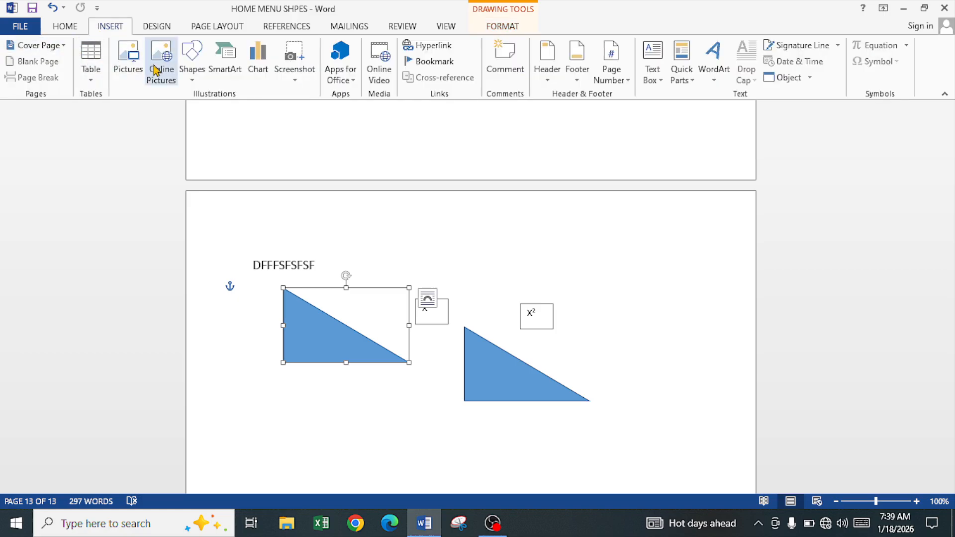
click(193, 79)
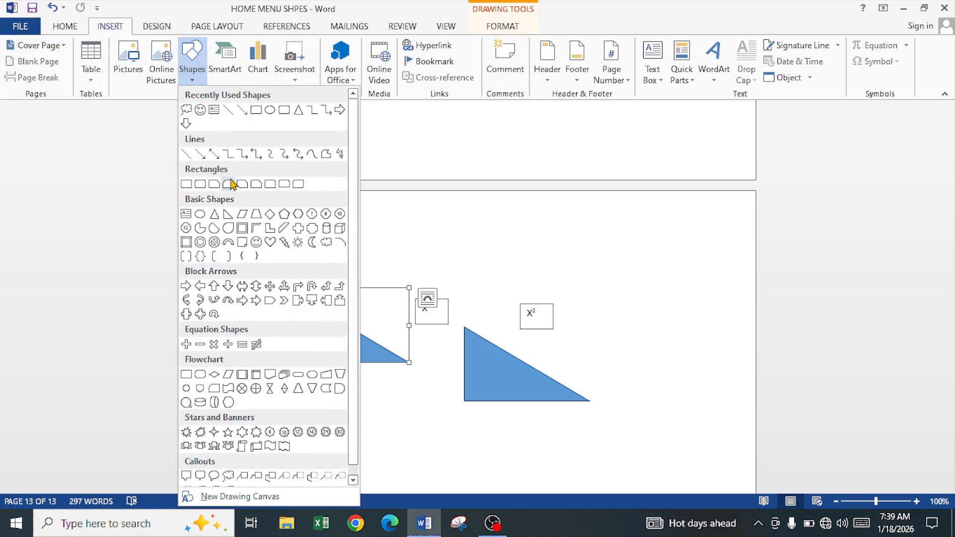
click(213, 218)
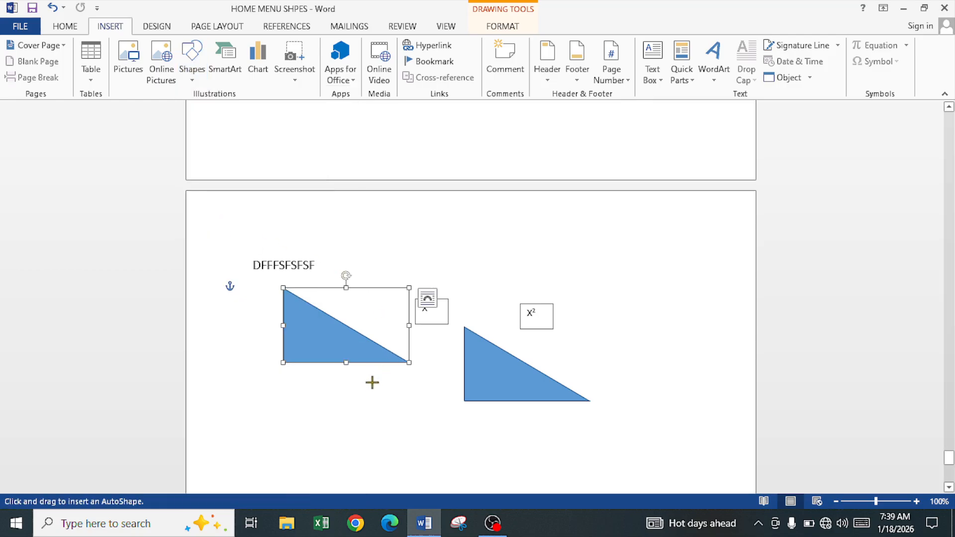
mouse_move(362, 389)
mouse_down()
mouse_move(397, 424)
mouse_move(447, 446)
mouse_move(455, 463)
mouse_up()
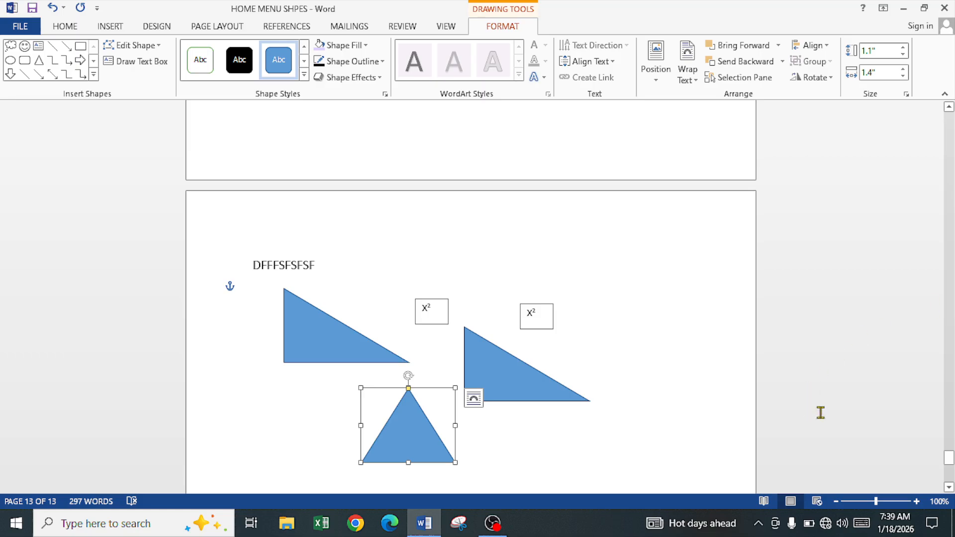
Move the isosceles triangle slightly down and to the left, beneath the first right triangle
click(951, 487)
click(951, 487)
click(951, 487)
click(951, 487)
click(951, 487)
click(951, 487)
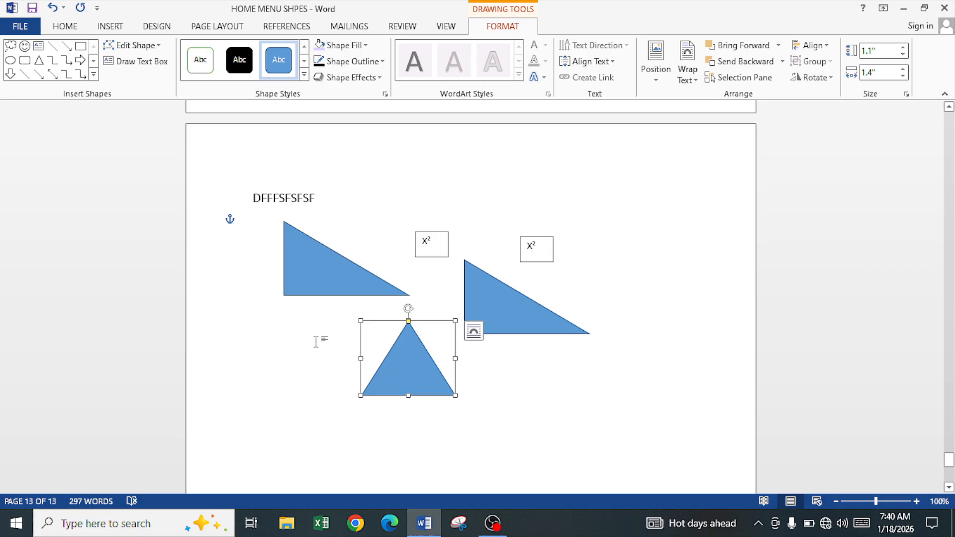
drag(412, 378, 386, 394)
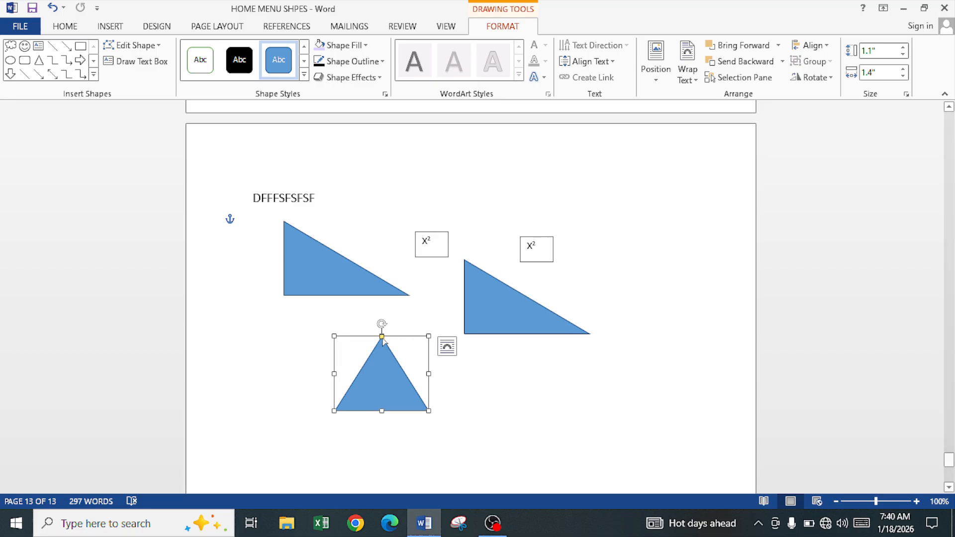
Shift the isosceles triangle's apex slightly to the left and rotate the triangle 90° counterclockwise
drag(382, 338, 378, 362)
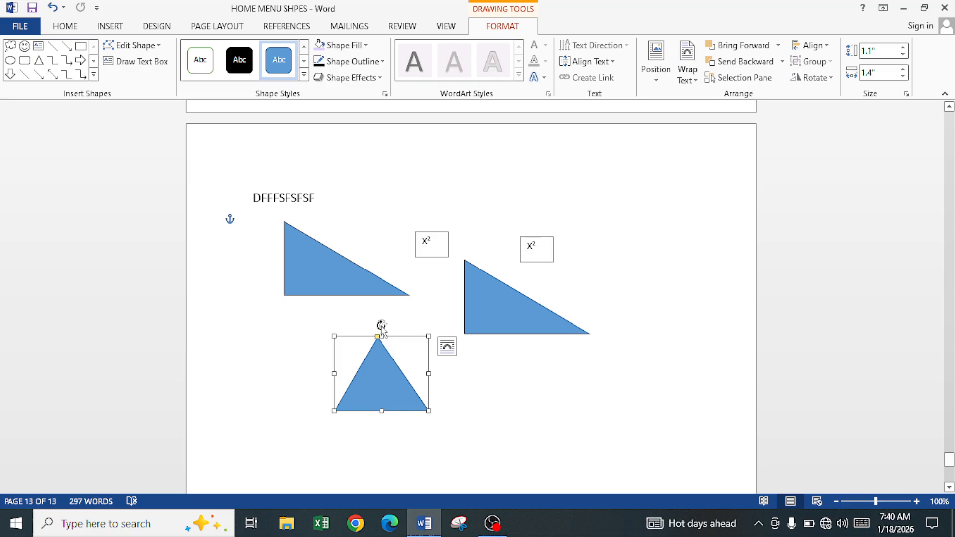
drag(381, 326, 331, 373)
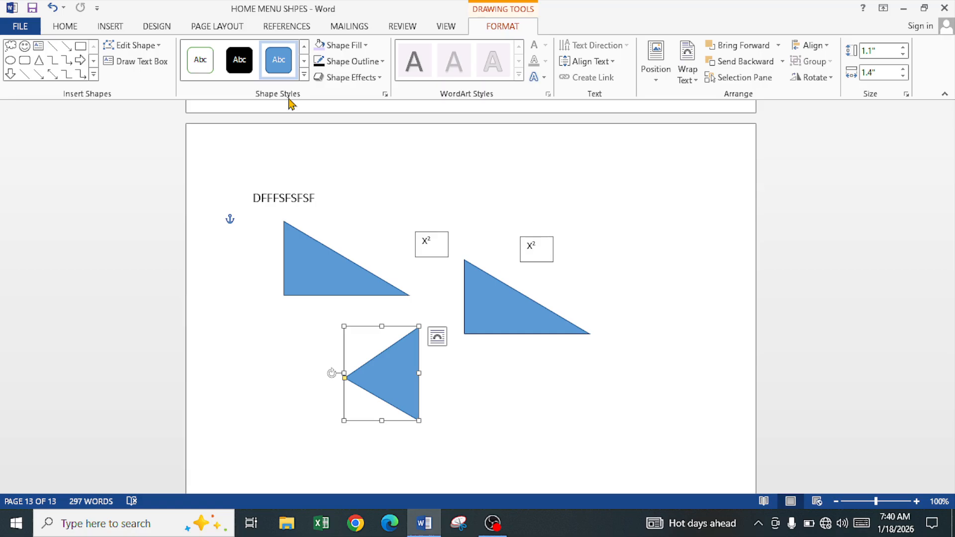
click(365, 46)
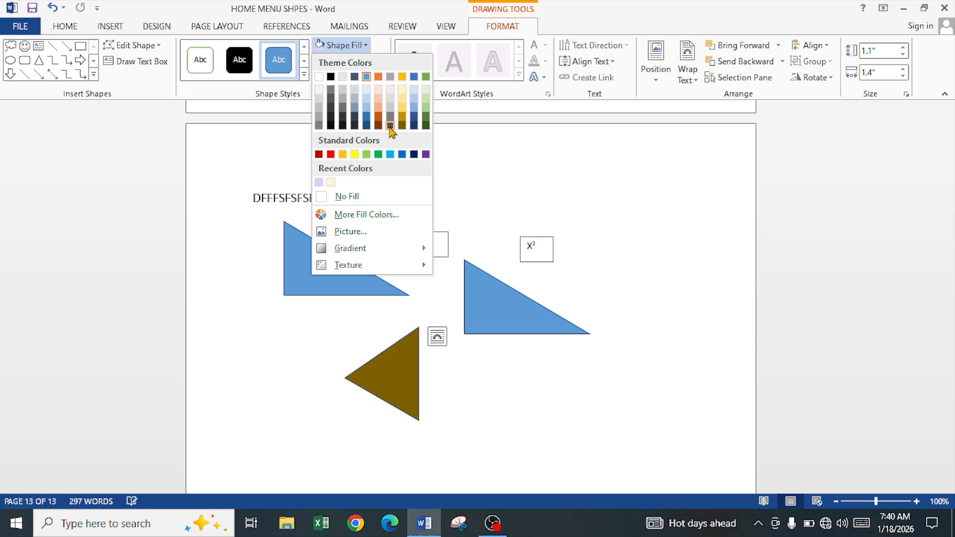
click(342, 47)
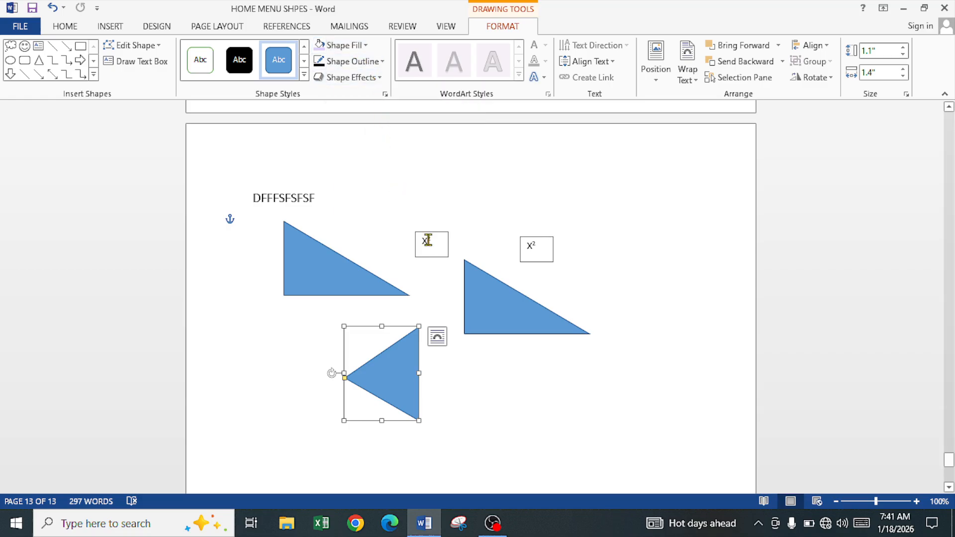
Move the first X² text box into the lower-left part of the first right triangle
click(431, 257)
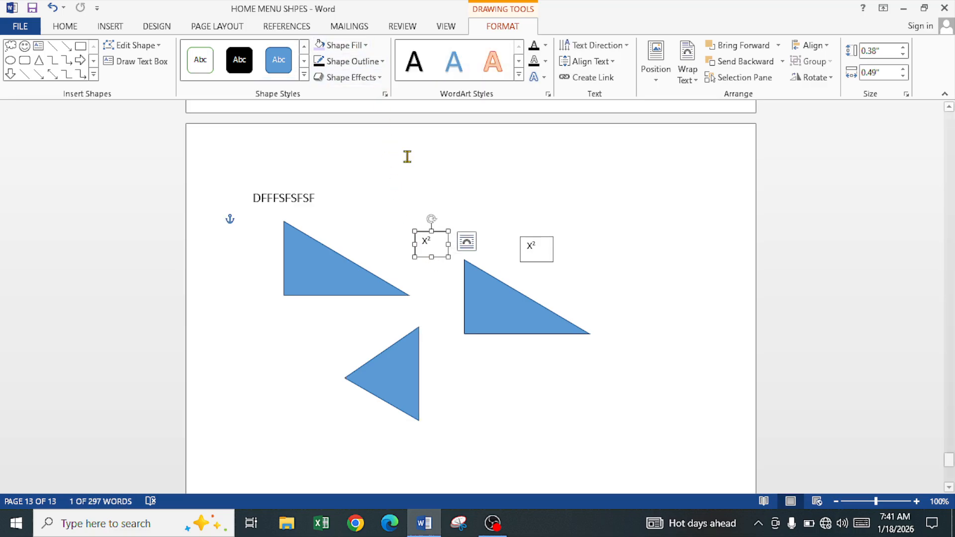
drag(430, 258, 302, 286)
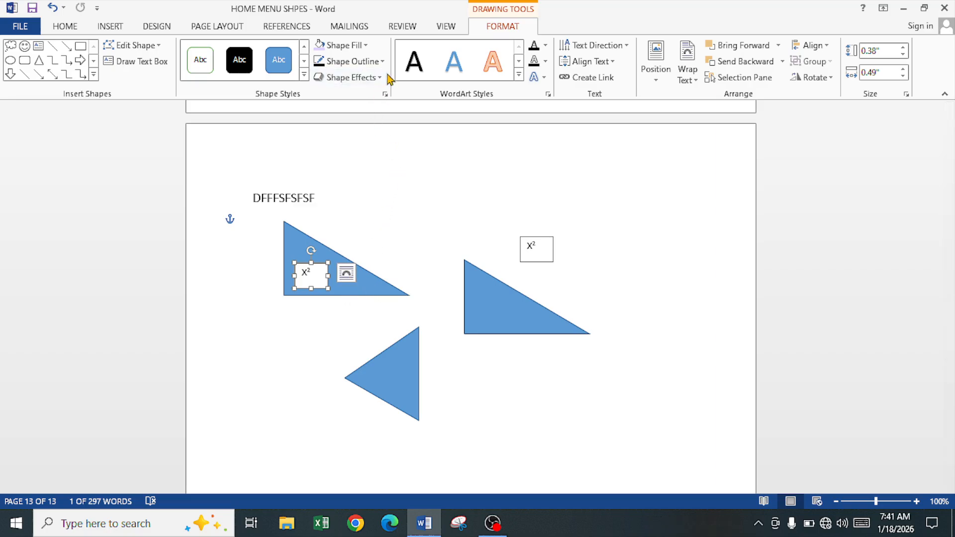
Remove the fill and the outline from the X² text box inside the first right triangle
click(343, 44)
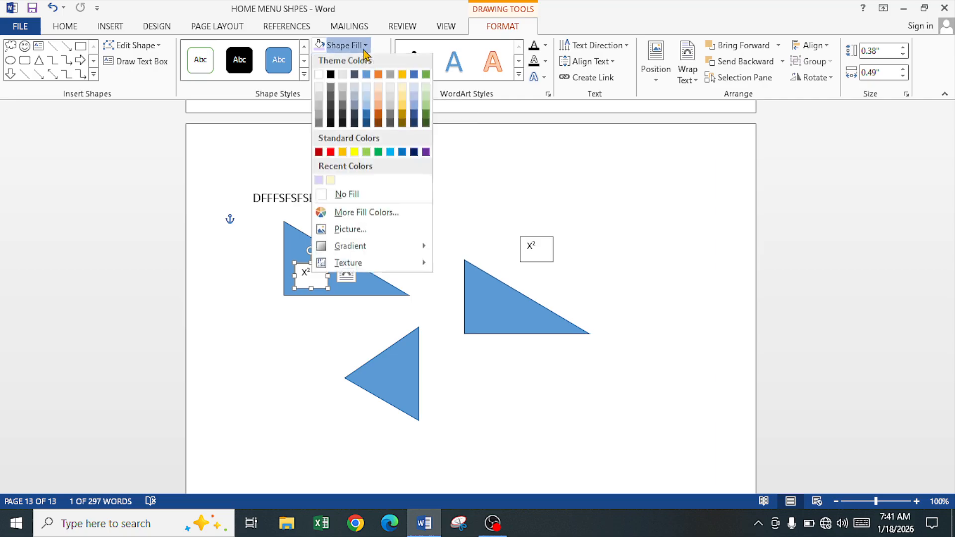
click(355, 198)
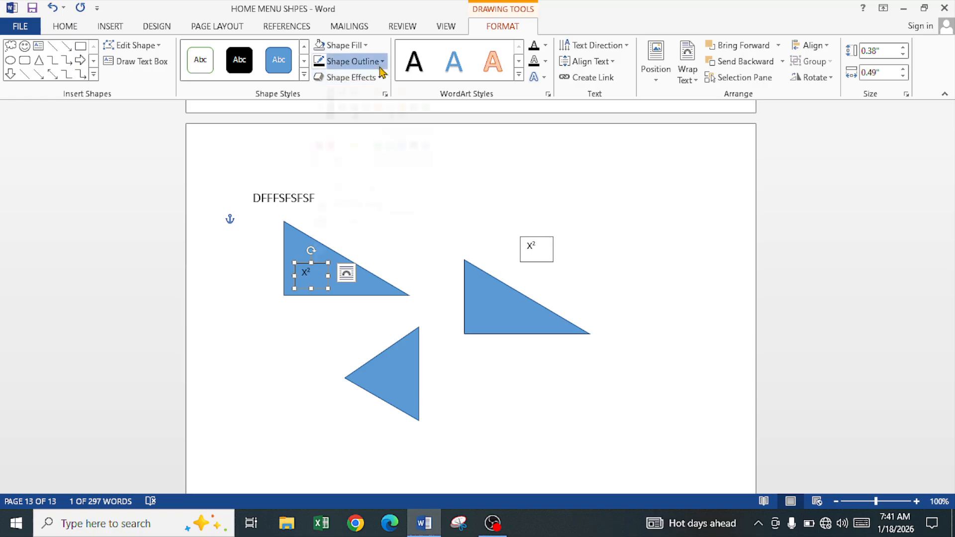
click(351, 61)
click(348, 212)
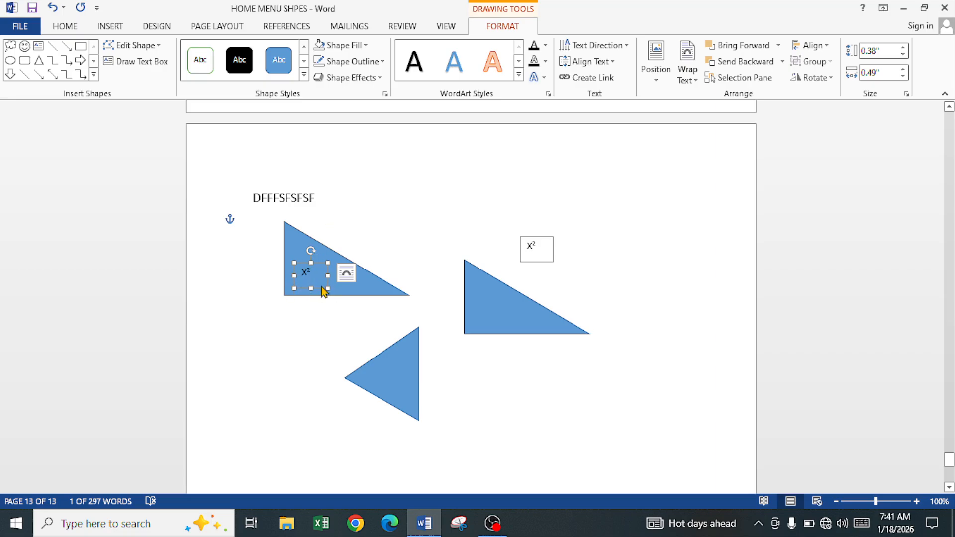
Shrink the borderless X² text box to about 0.28" by 0.4" and duplicate it twice to label all three corners of the first right triangle
drag(326, 288, 304, 254)
key(ctrl+d)
key(ctrl+d)
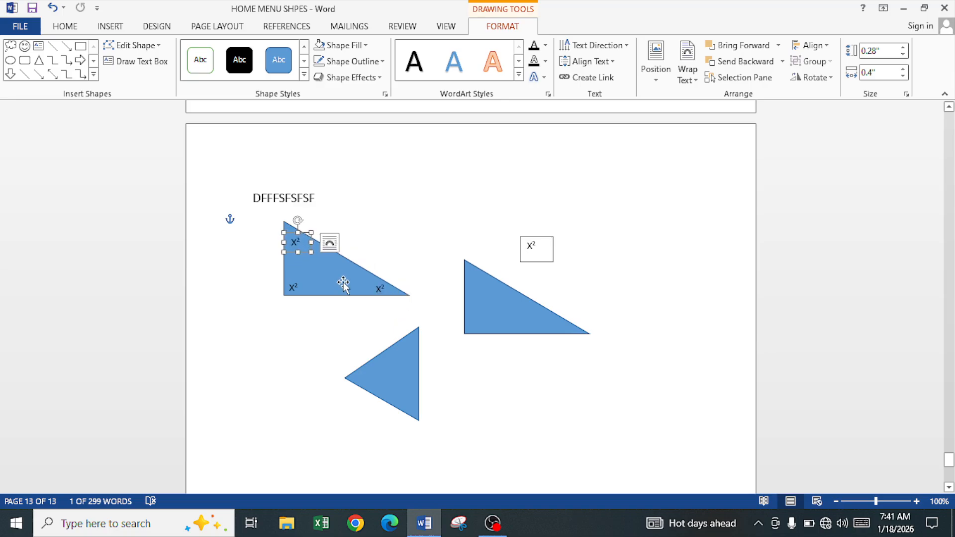
Fill the isosceles triangle with the portrait photo on a red background from the computer's Pictures folder
click(392, 358)
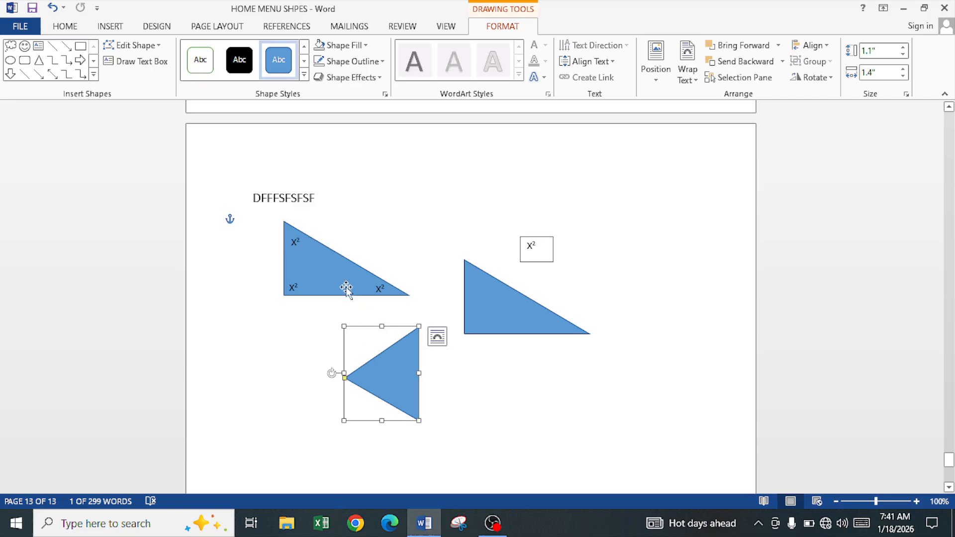
click(365, 50)
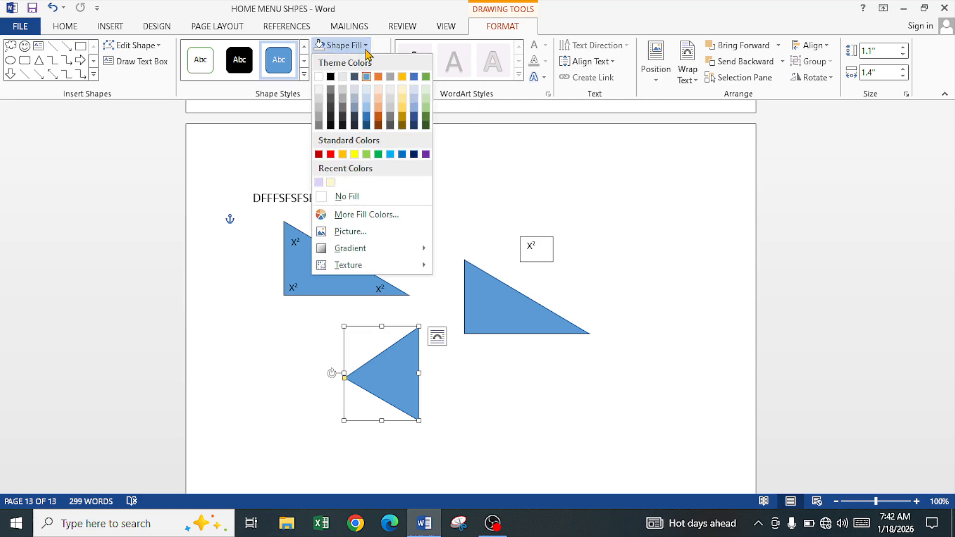
click(407, 238)
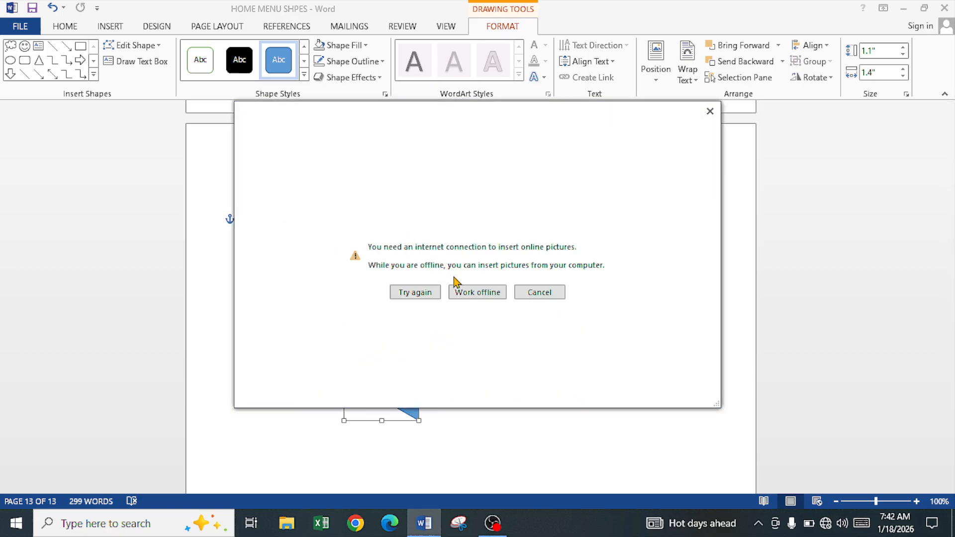
click(468, 295)
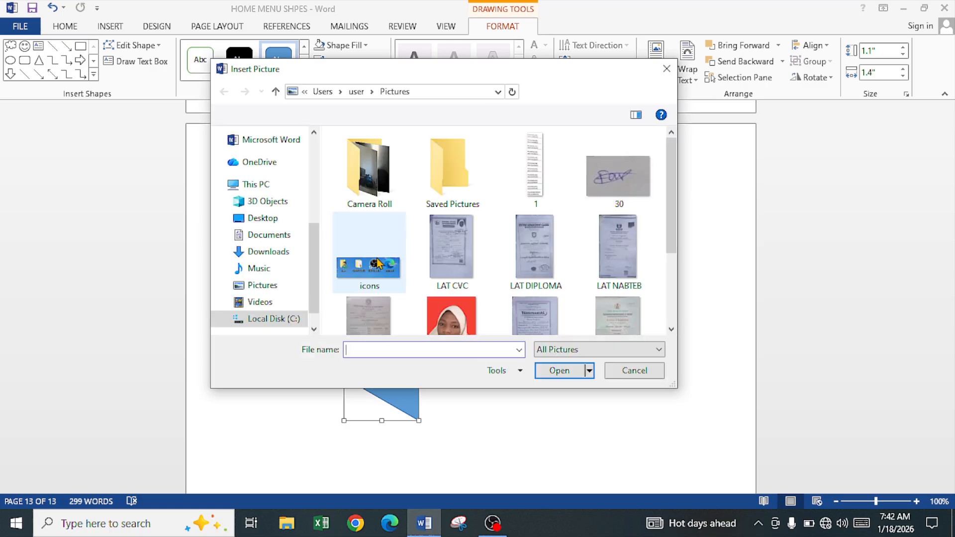
click(447, 327)
click(558, 371)
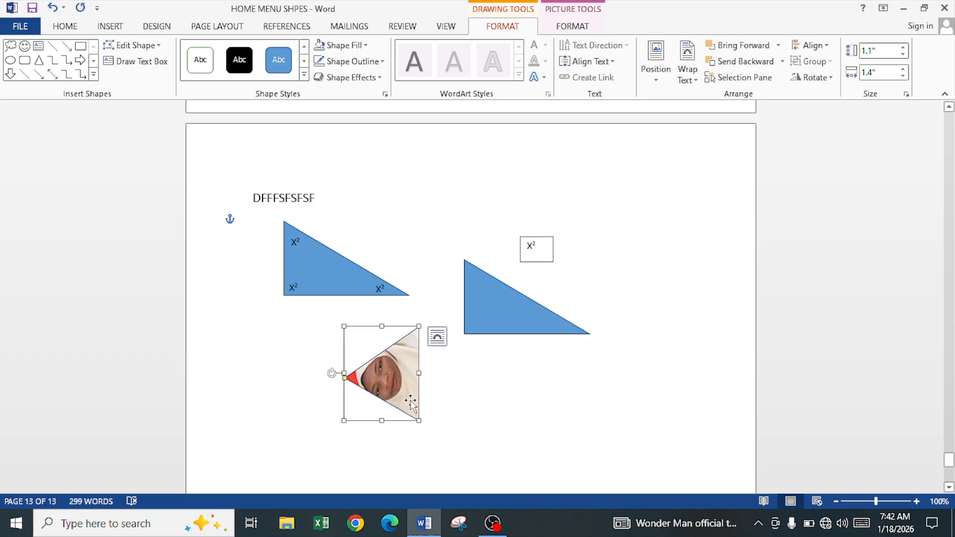
Fill the isosceles triangle with a custom RGB color of red 11, green 4 and blue 15
click(367, 46)
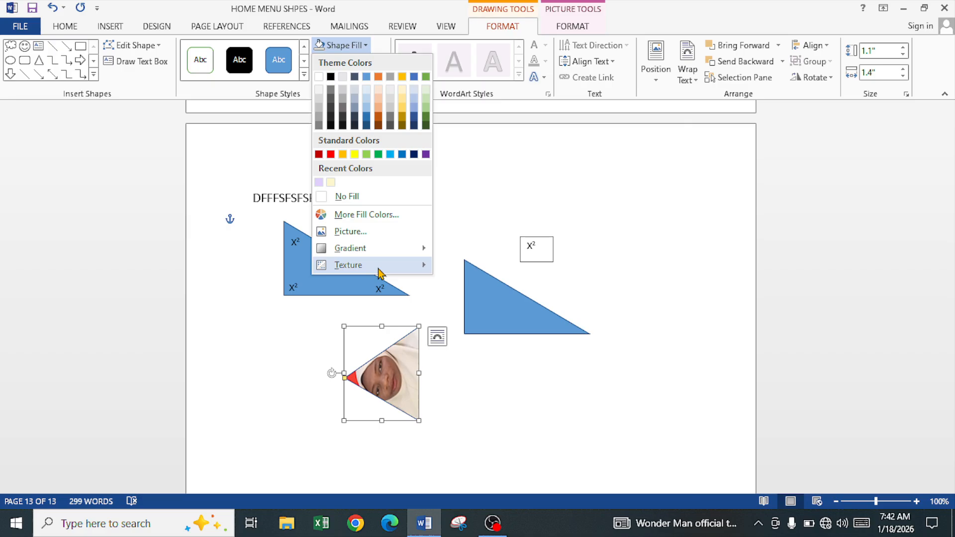
mouse_move(379, 268)
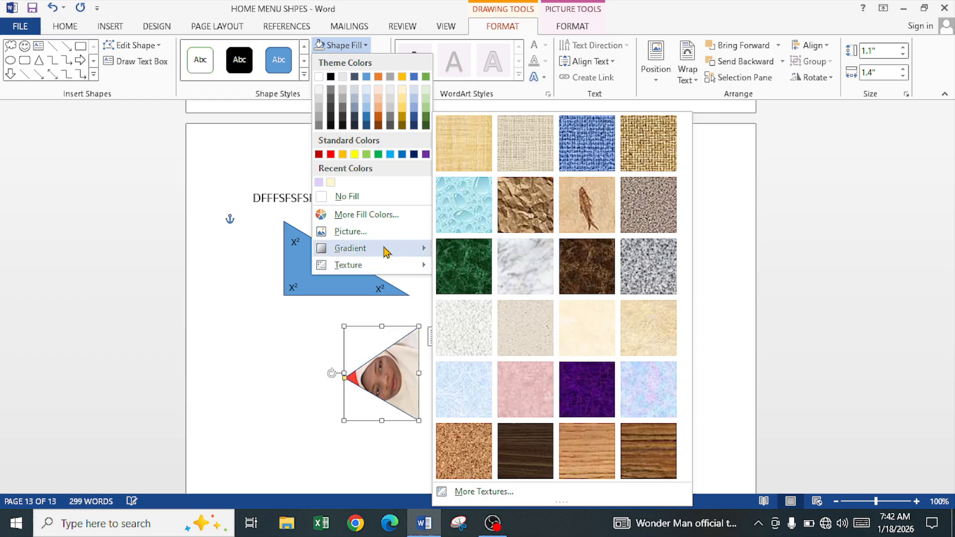
mouse_move(378, 248)
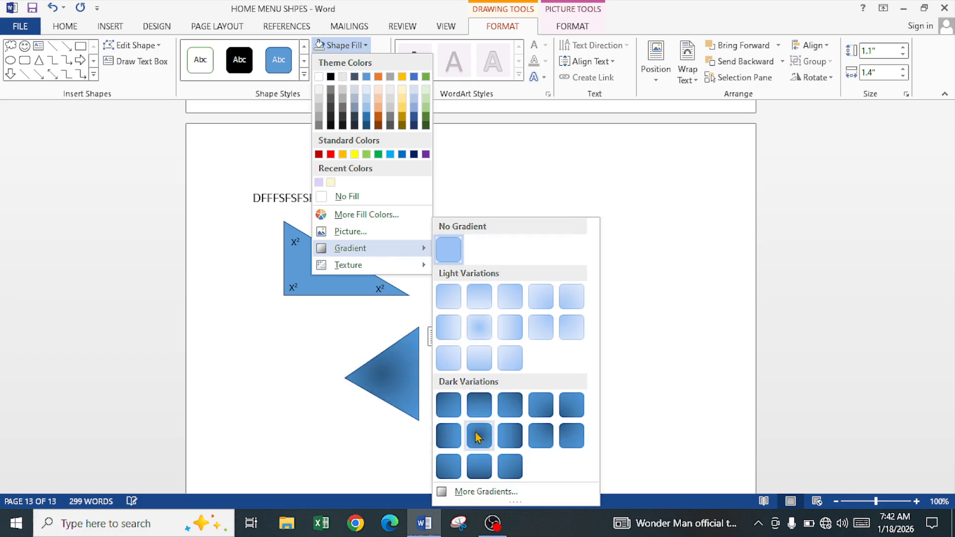
click(362, 214)
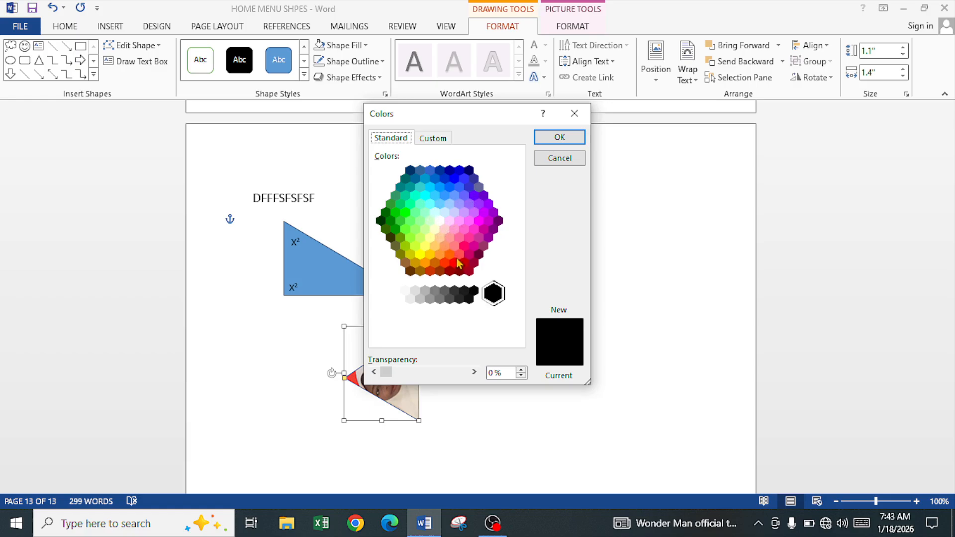
click(433, 138)
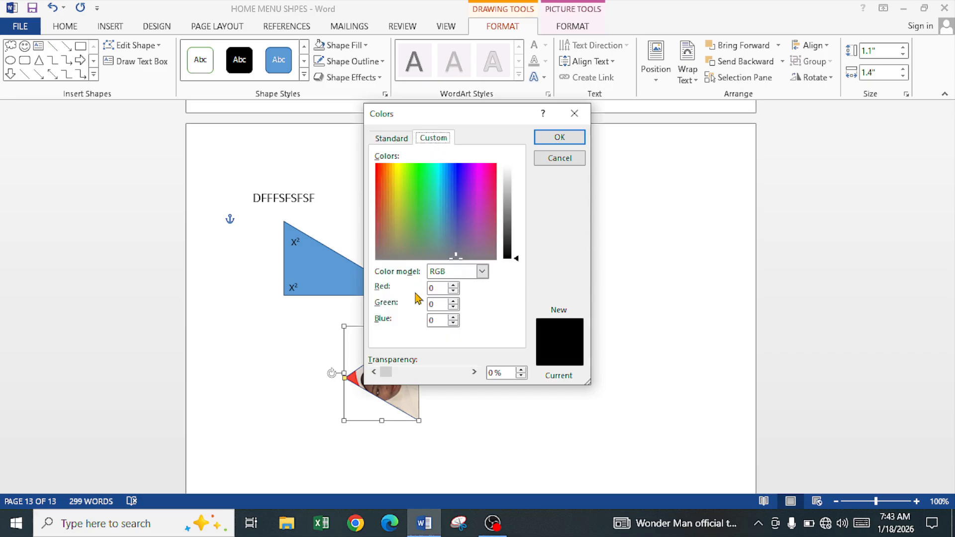
click(453, 286)
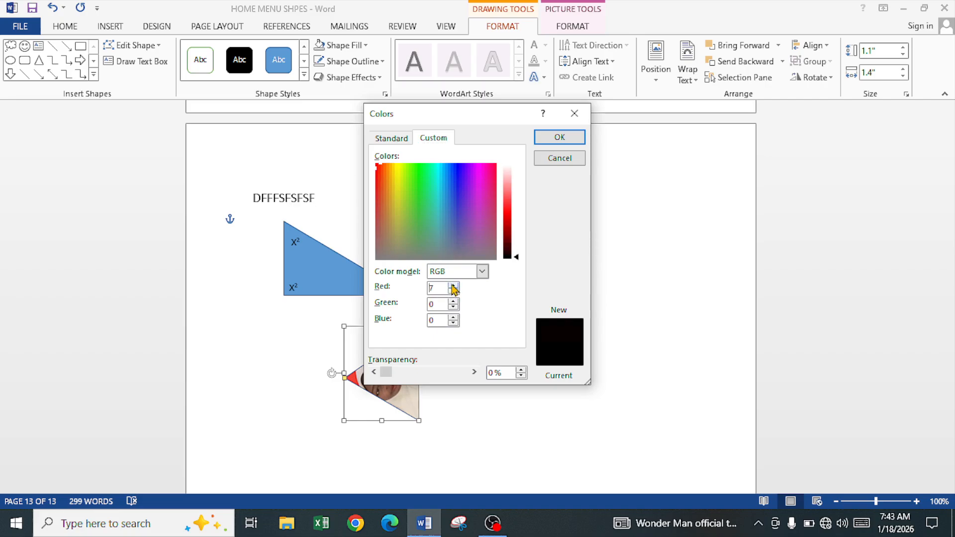
click(453, 286)
click(453, 287)
click(454, 302)
click(453, 302)
click(453, 302)
click(453, 302)
click(454, 318)
click(453, 318)
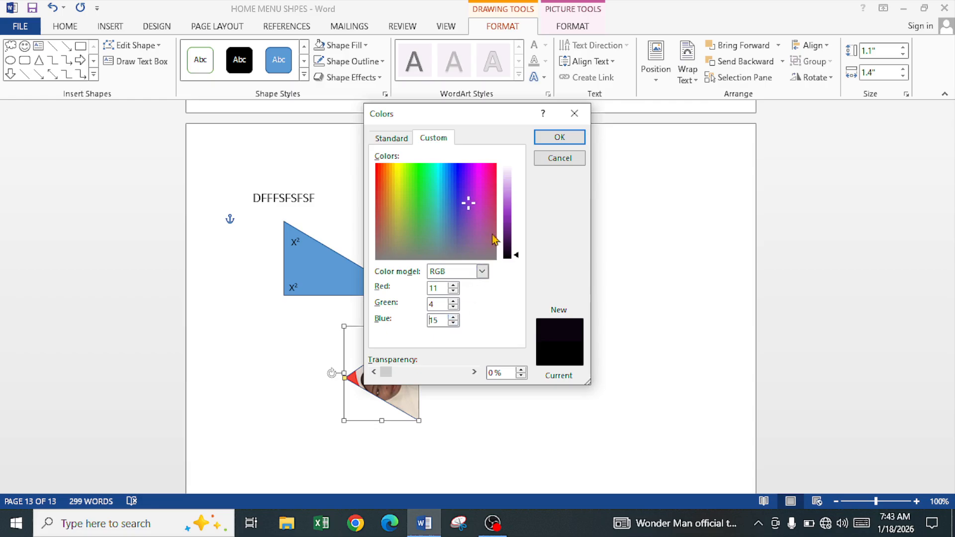
click(559, 139)
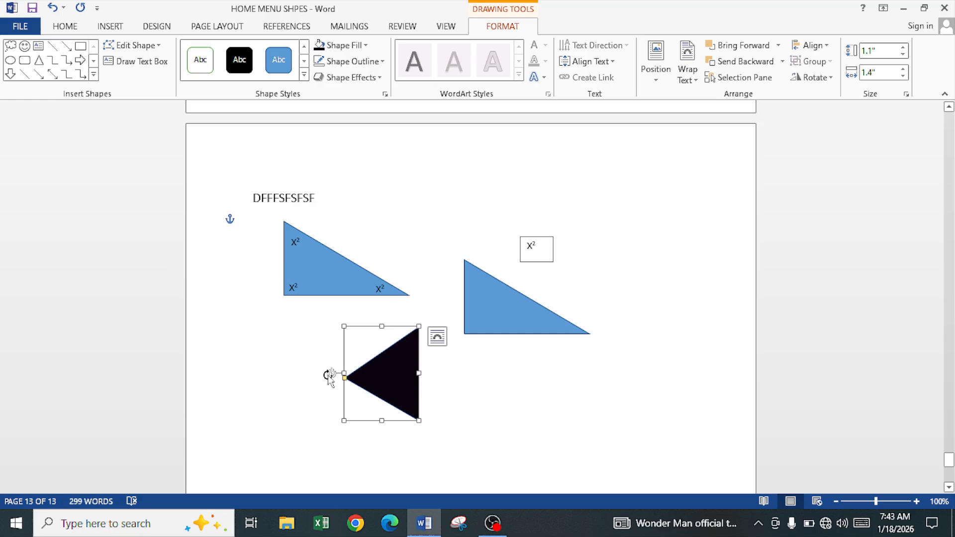
Rotate the isosceles triangle so its apex points straight up and set its outline weight to 3 pt
drag(330, 376, 381, 314)
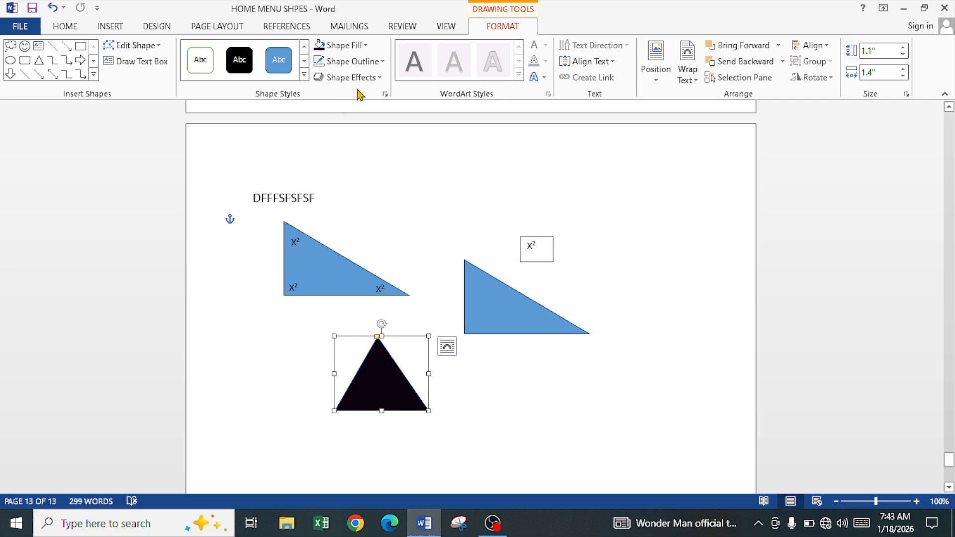
click(383, 64)
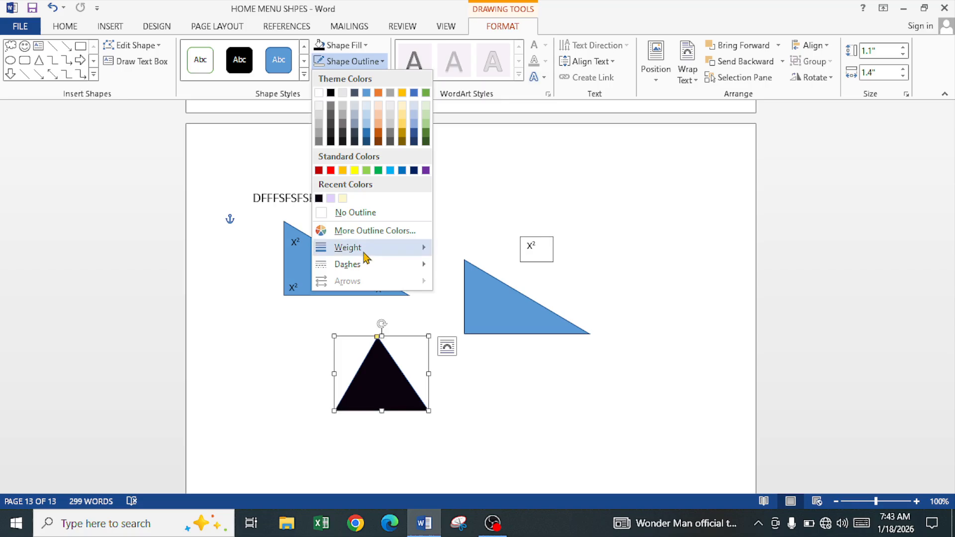
mouse_move(364, 252)
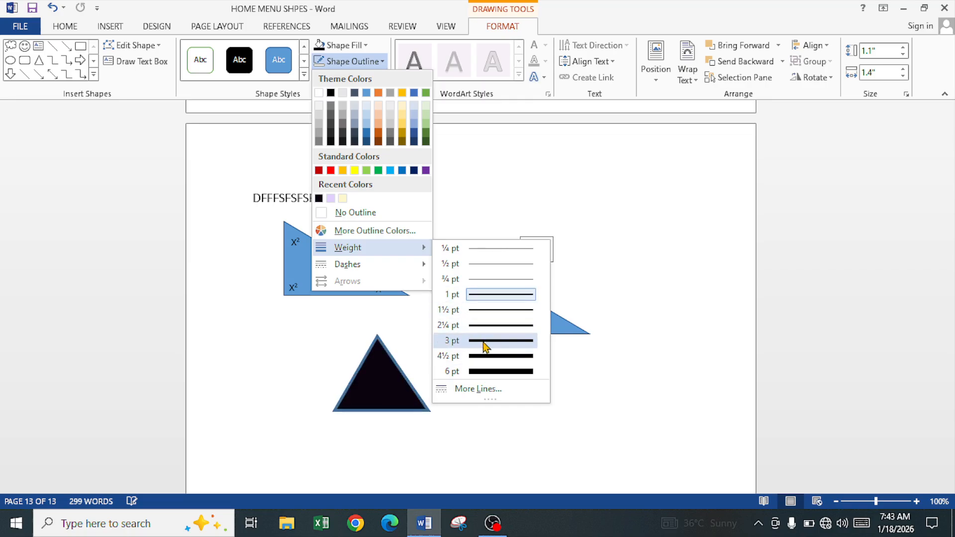
click(483, 343)
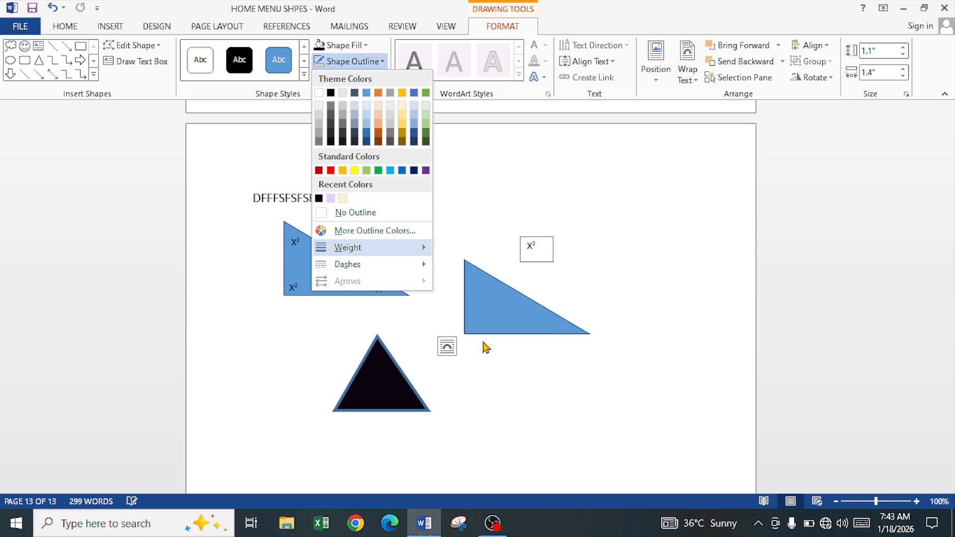
Change the isosceles triangle's outline from a solid line to a gradient line in the shape's line formatting
click(365, 61)
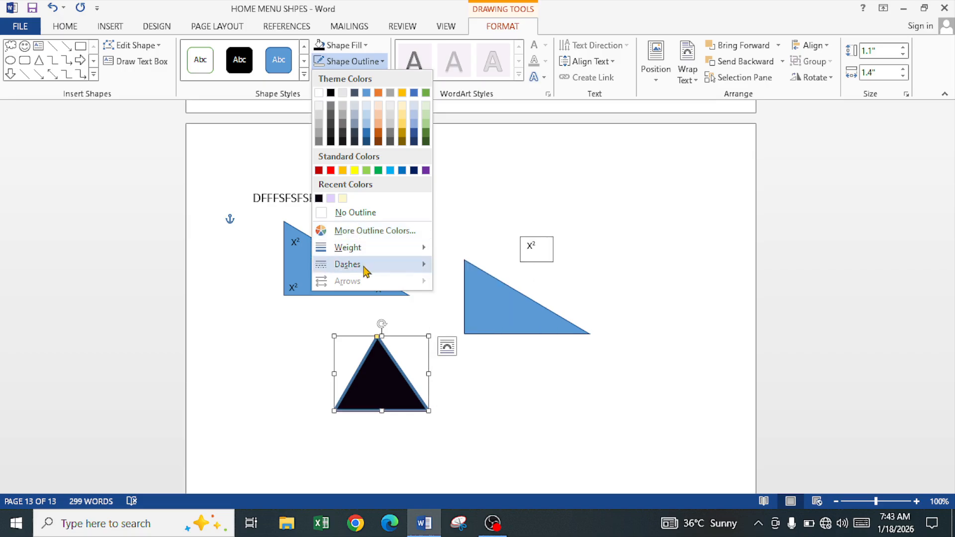
mouse_move(400, 274)
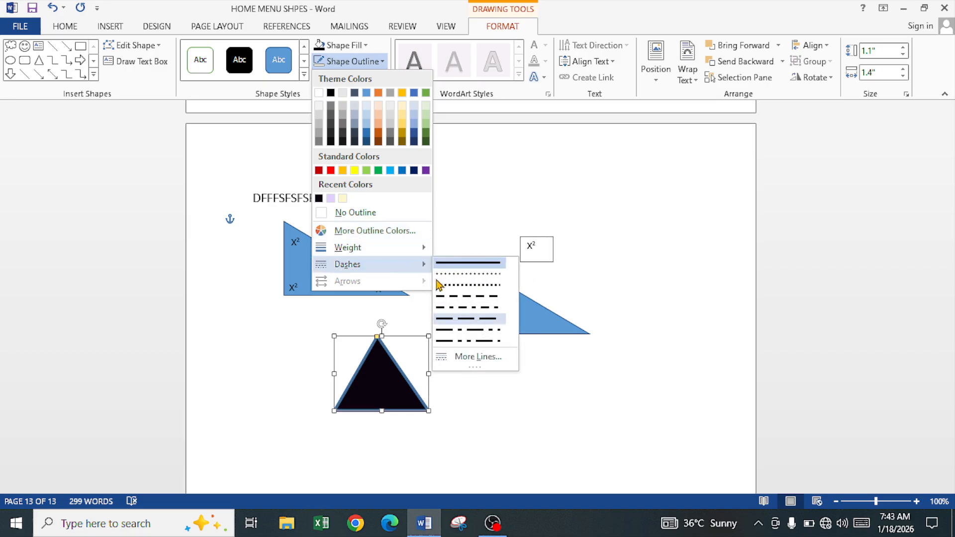
click(469, 358)
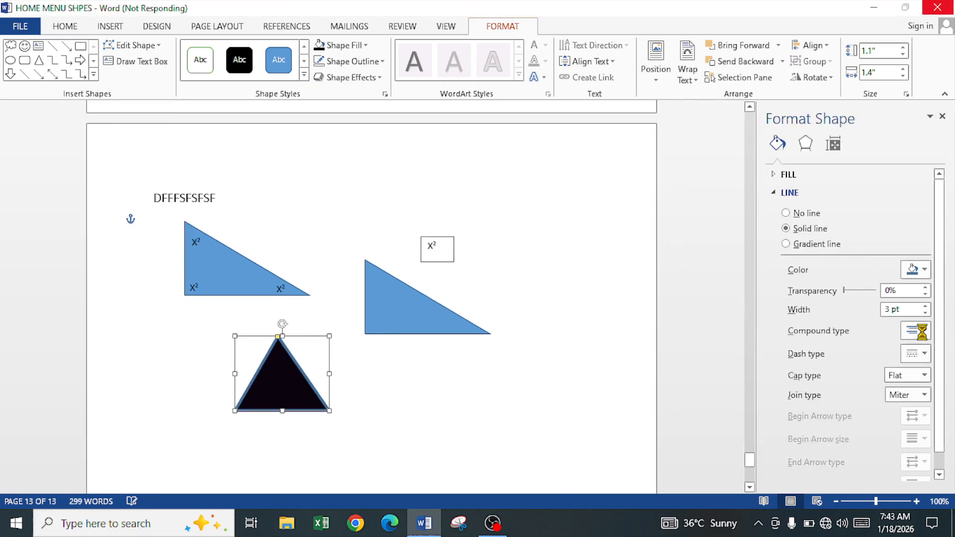
scroll(920, 316, down, 1)
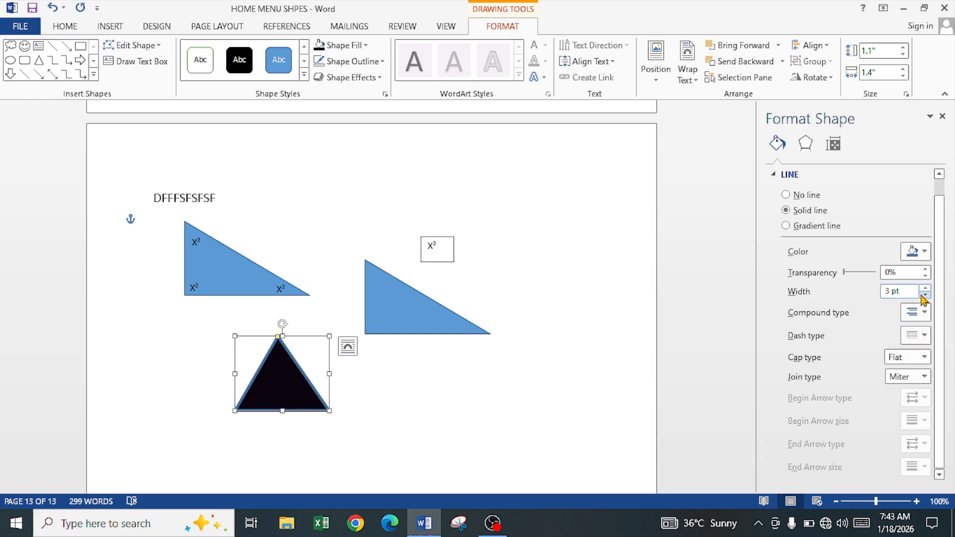
click(801, 227)
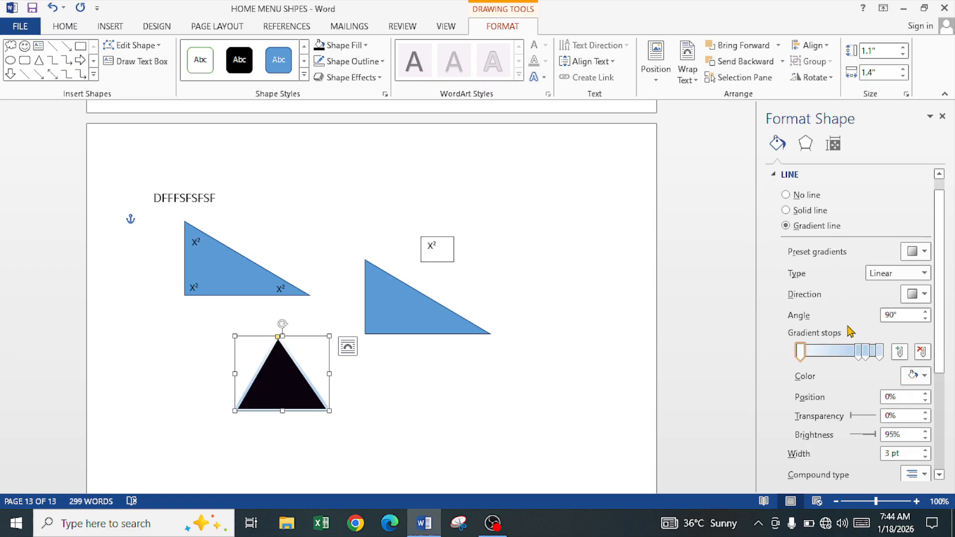
click(943, 117)
Browse the shape effects for the black triangle, examining the preset, shadow, reflection, glow, soft edges and bevel options without applying any
click(369, 80)
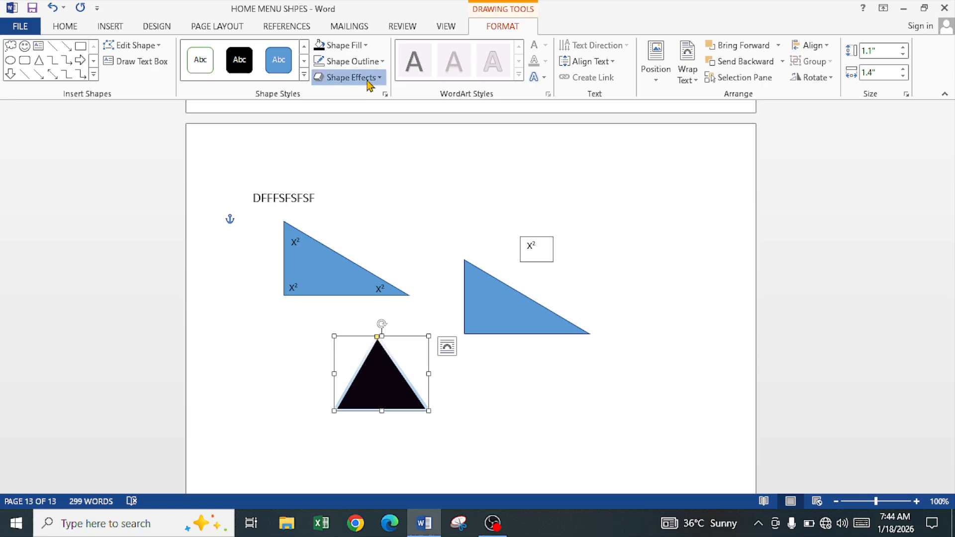
mouse_move(367, 120)
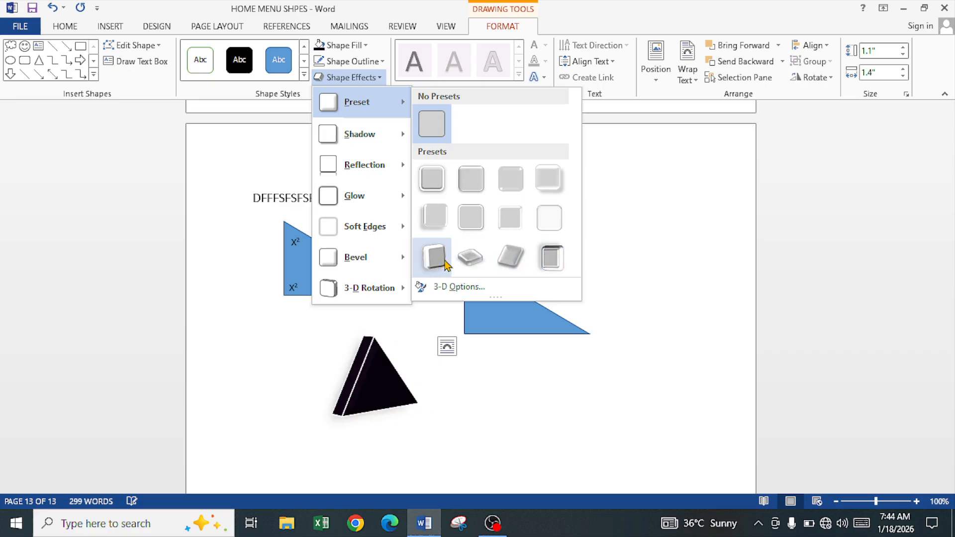
mouse_move(393, 261)
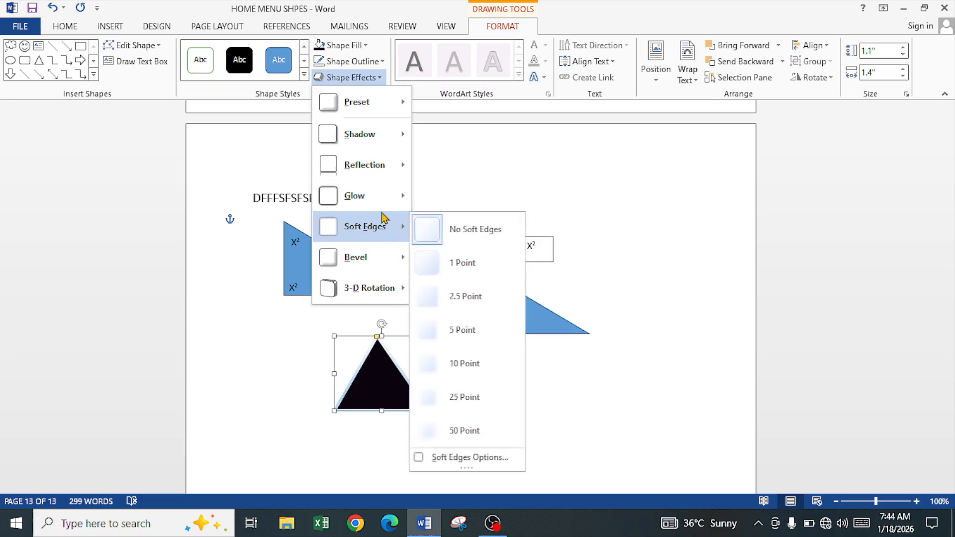
mouse_move(381, 211)
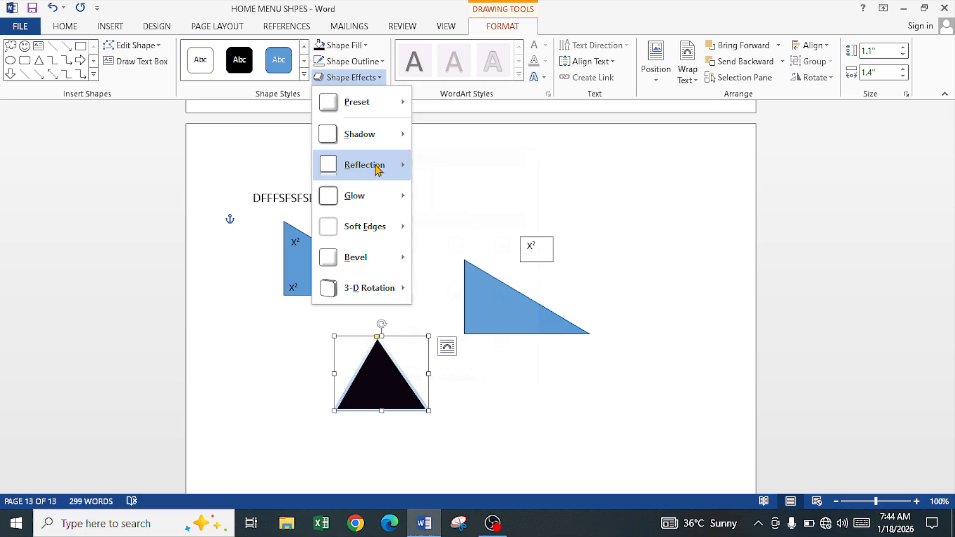
mouse_move(376, 171)
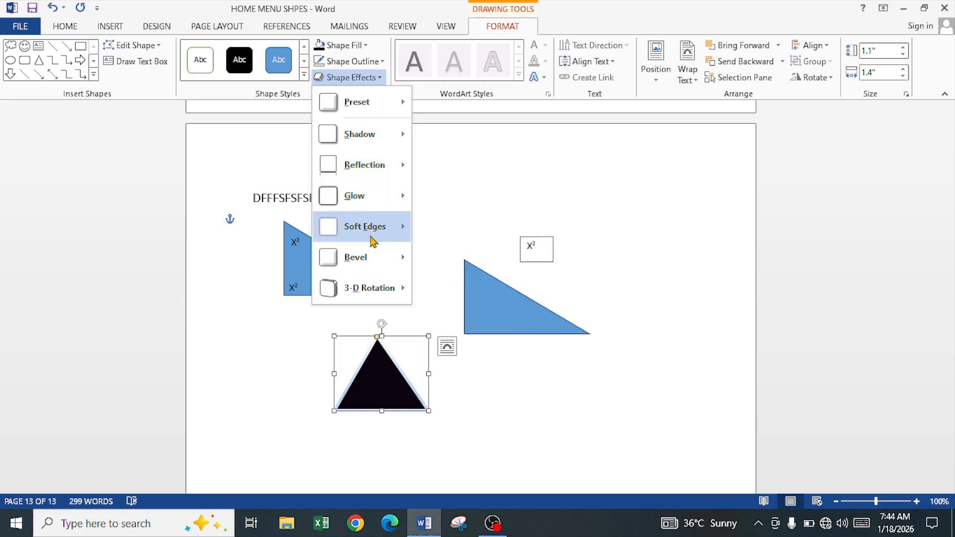
mouse_move(375, 232)
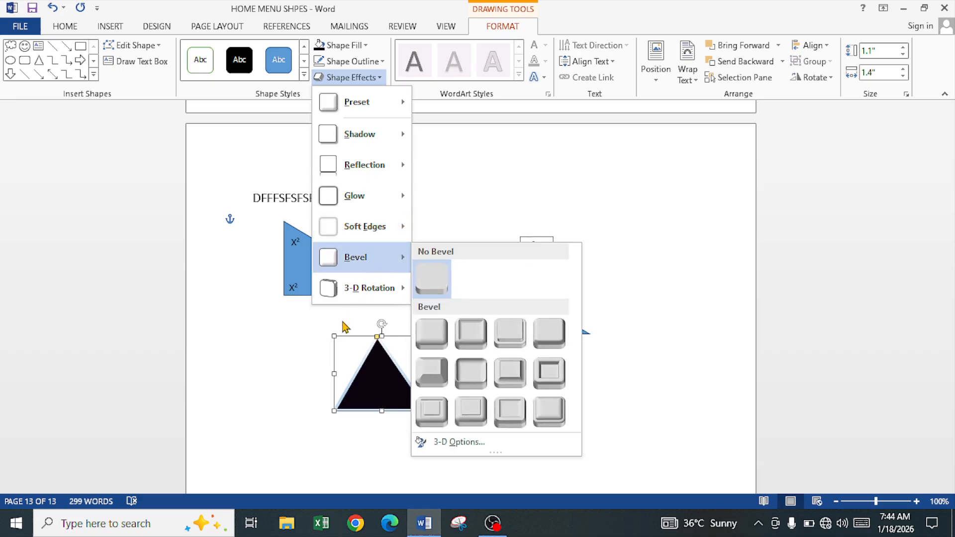
click(383, 384)
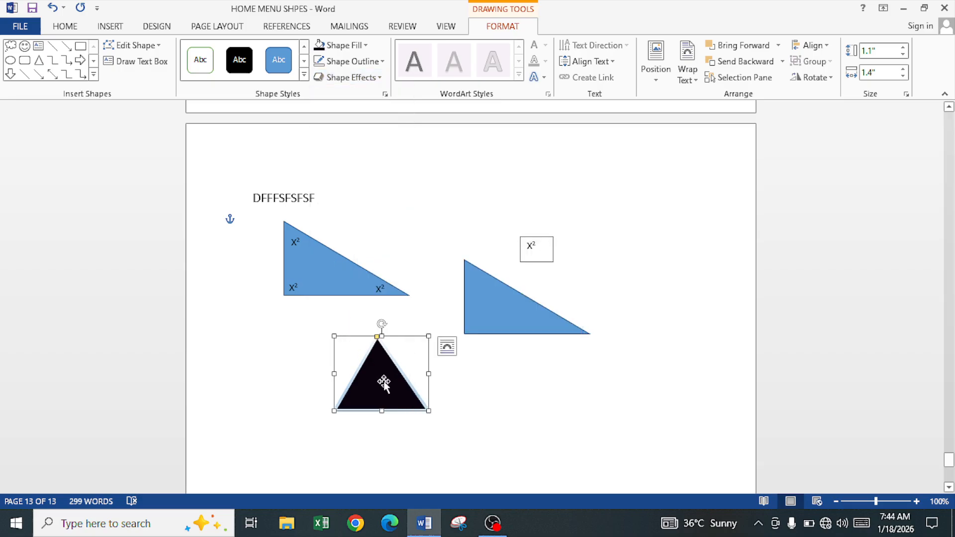
Move the black triangle slightly up and right, shift the separate blue right triangle slightly down and right, and reselect the black triangle
mouse_move(371, 386)
mouse_down()
mouse_move(335, 390)
mouse_move(376, 370)
mouse_up()
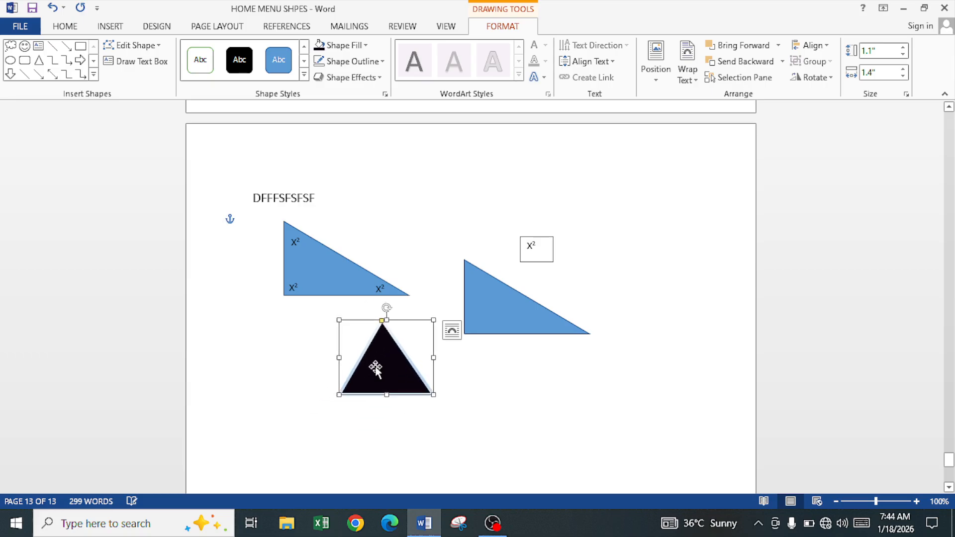
click(520, 321)
mouse_move(520, 321)
mouse_down()
mouse_move(533, 315)
mouse_move(527, 325)
mouse_up()
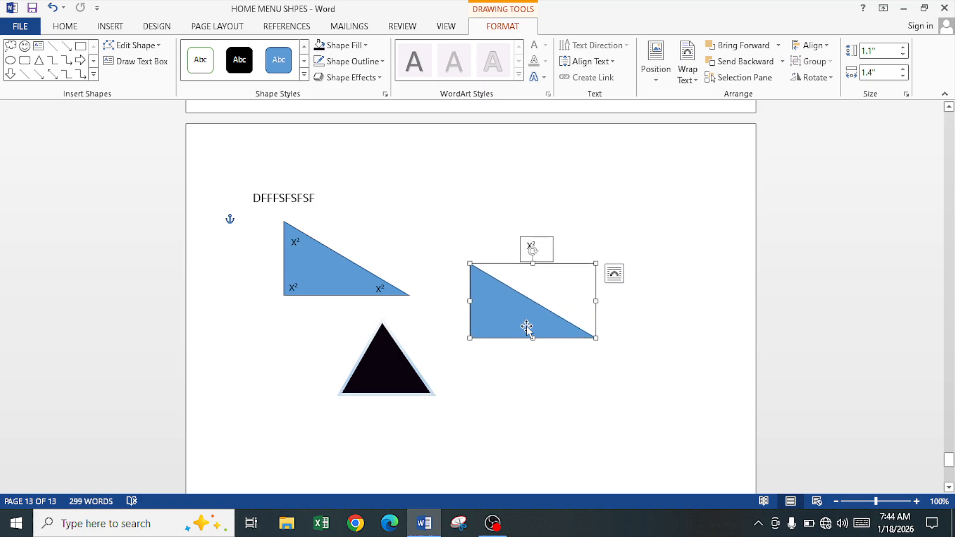
click(407, 378)
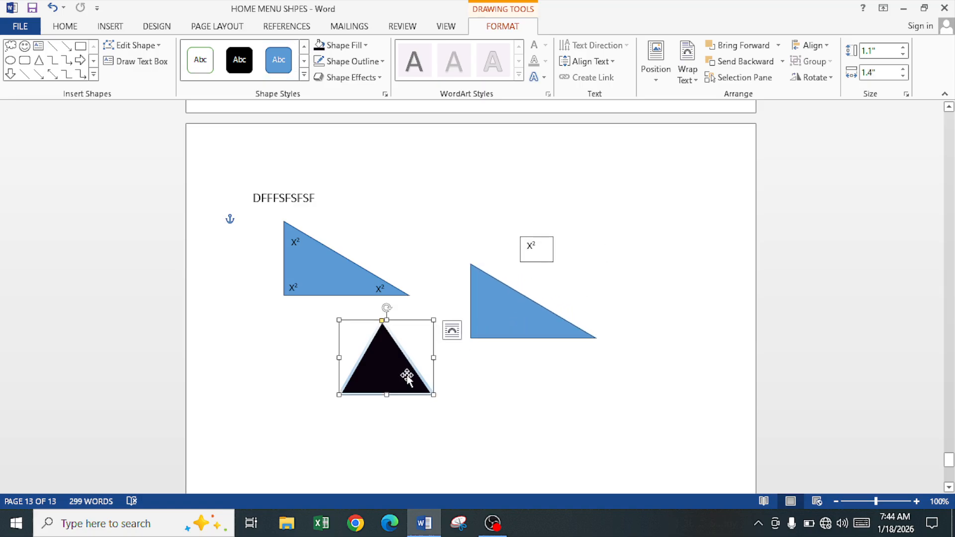